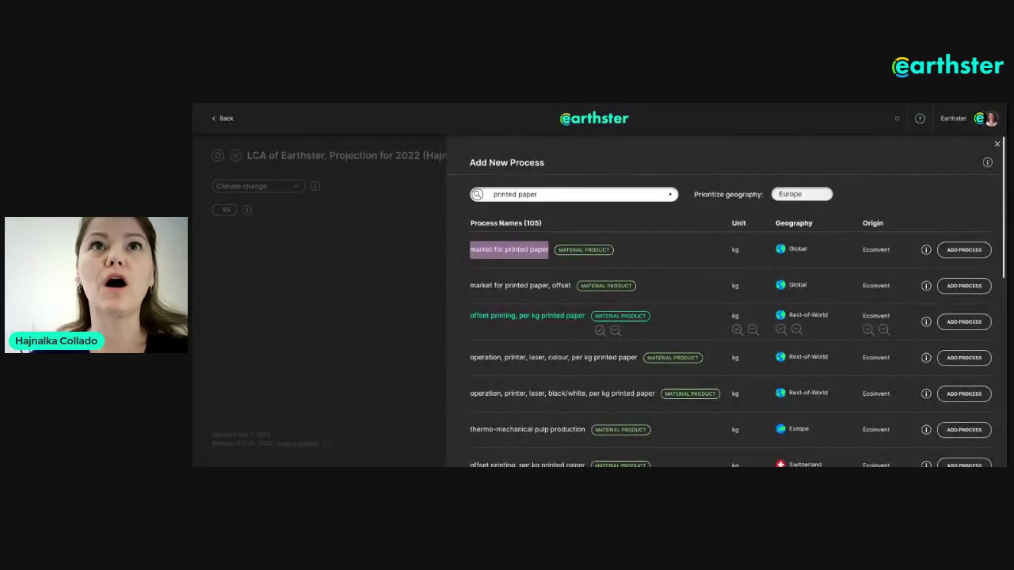
# Close the process search and duplicate the most recently updated "LCA of Earthster, Projection for 2022" cycle from the workspace
pyautogui.click(996, 146)
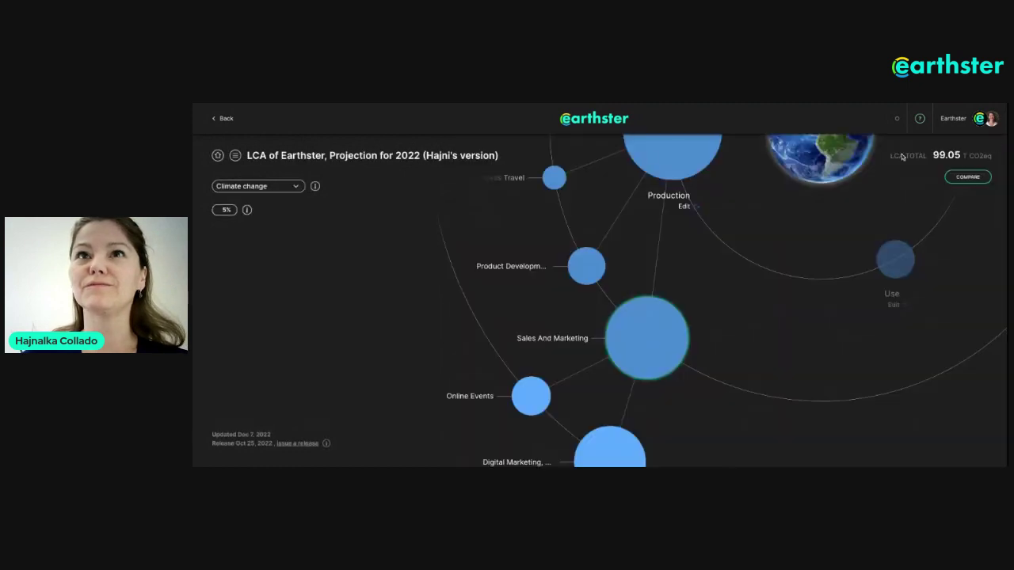
pyautogui.click(579, 124)
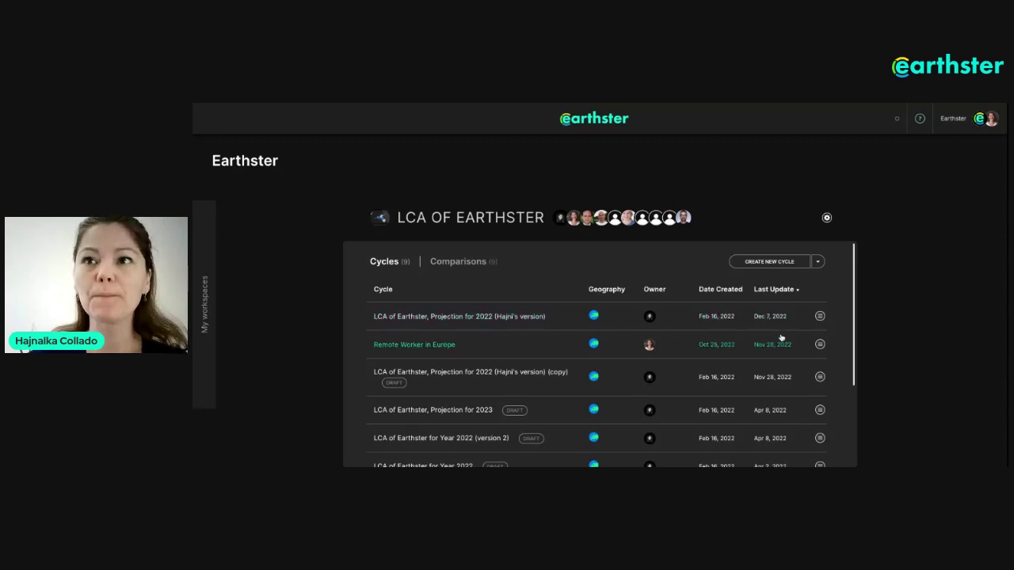
pyautogui.moveTo(821, 317)
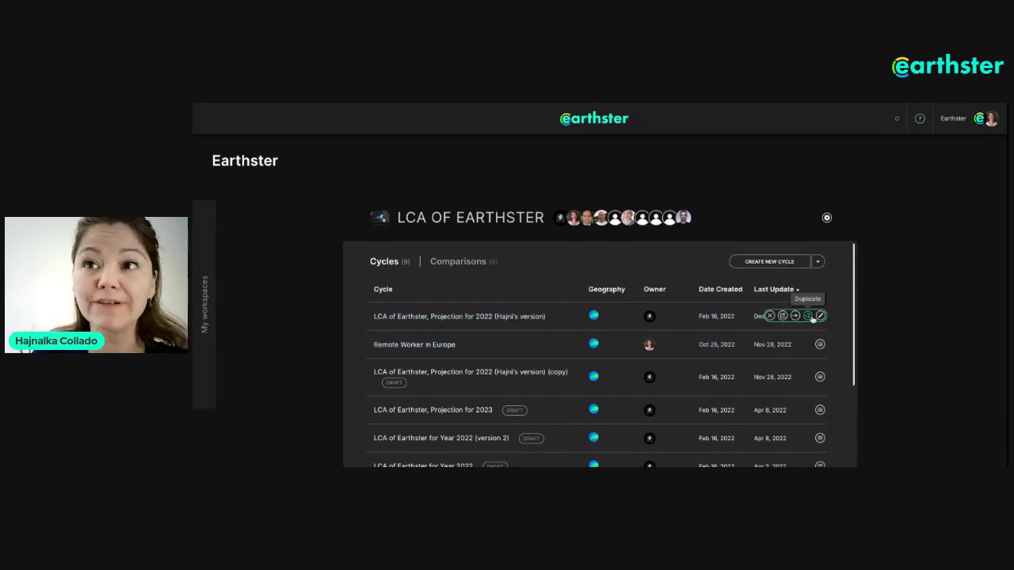
pyautogui.click(808, 316)
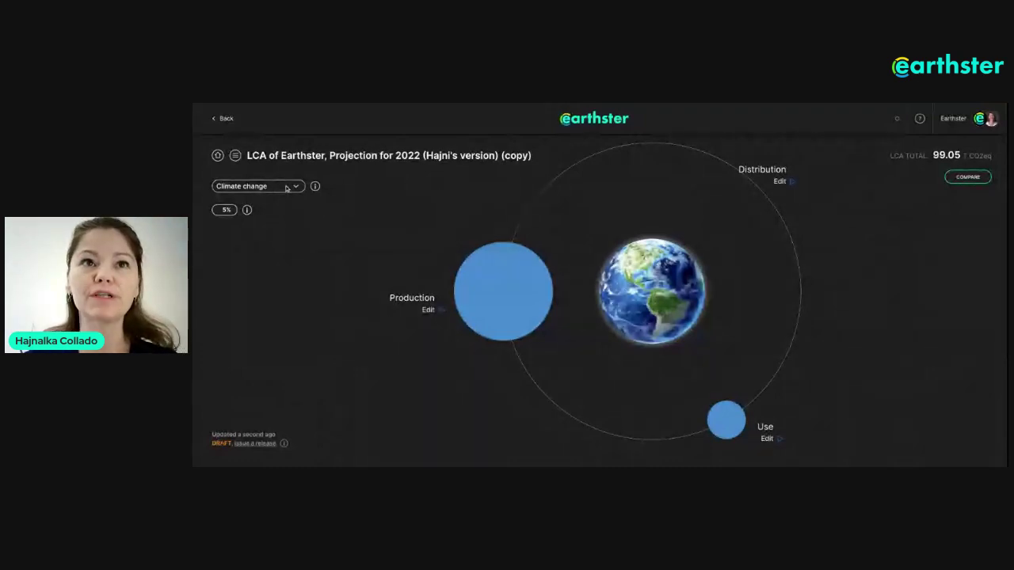
# Switch the copied cycle's impact category to Damage to human health and expand the Production stage
pyautogui.click(287, 188)
pyautogui.click(261, 156)
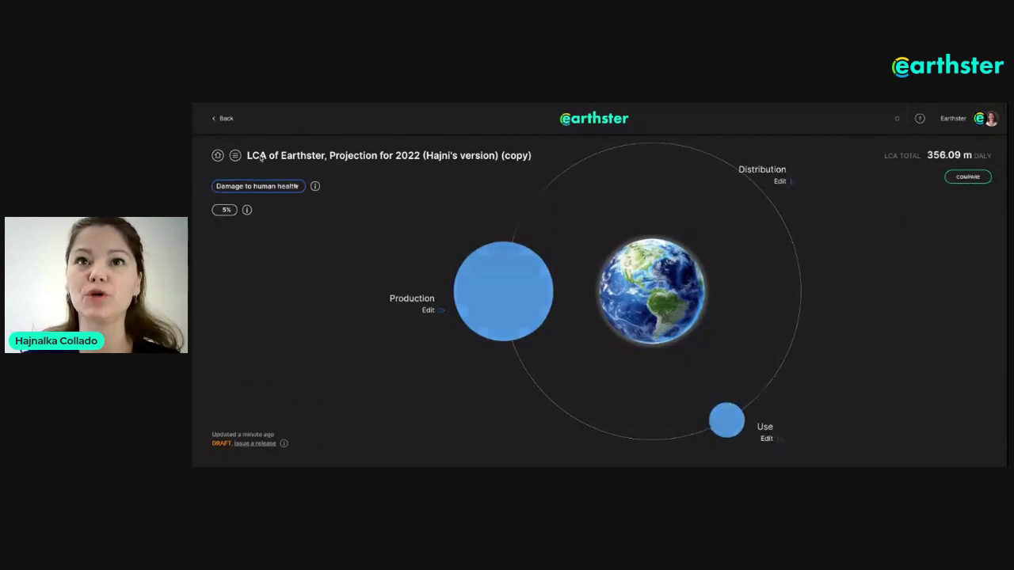
pyautogui.click(515, 282)
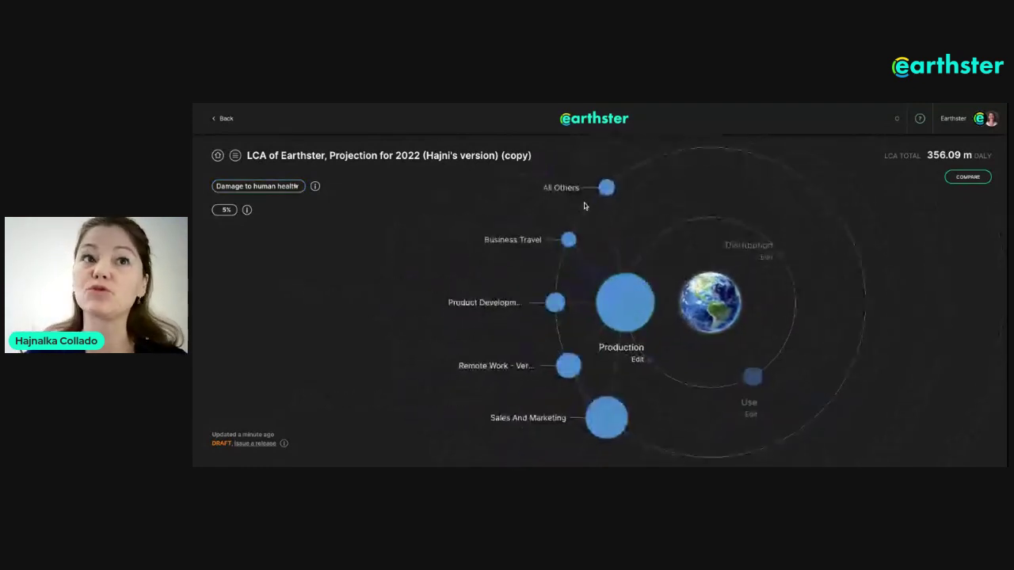
# View the Production breakdown under Damage to ecosystems and under Damage to resource availability
pyautogui.click(283, 187)
pyautogui.click(283, 199)
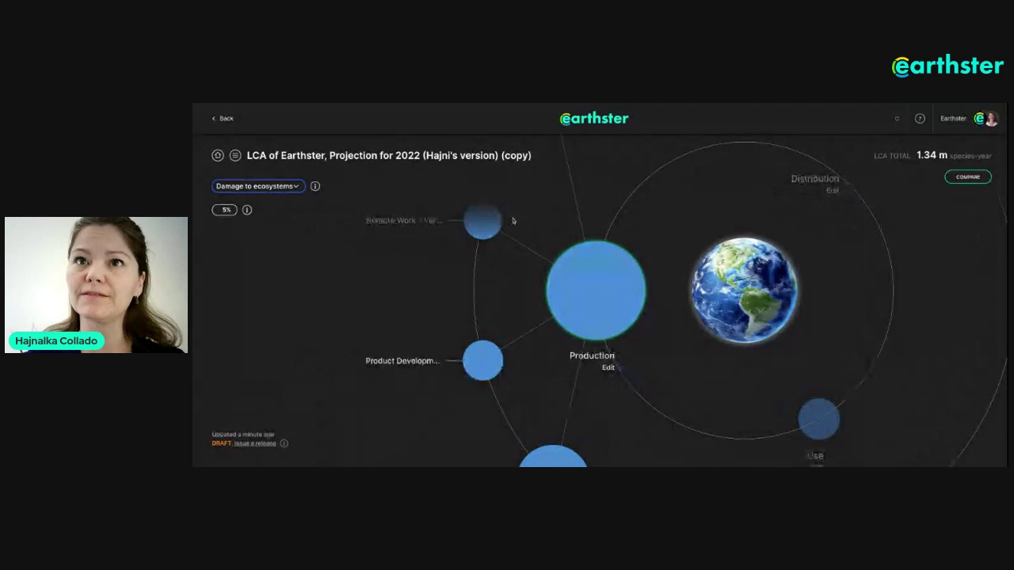
pyautogui.scroll(-3, 571, 240)
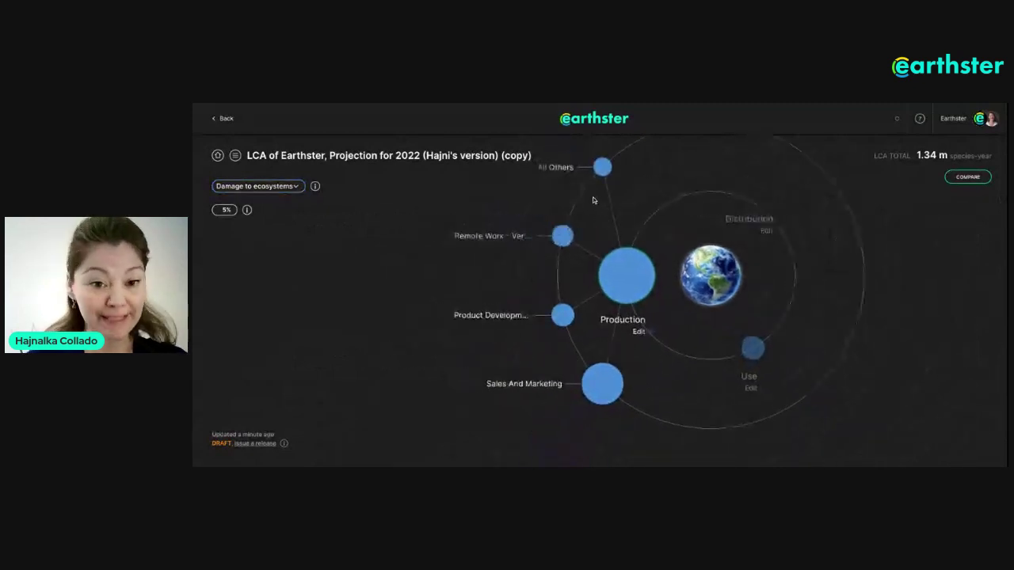
pyautogui.click(266, 189)
pyautogui.click(261, 218)
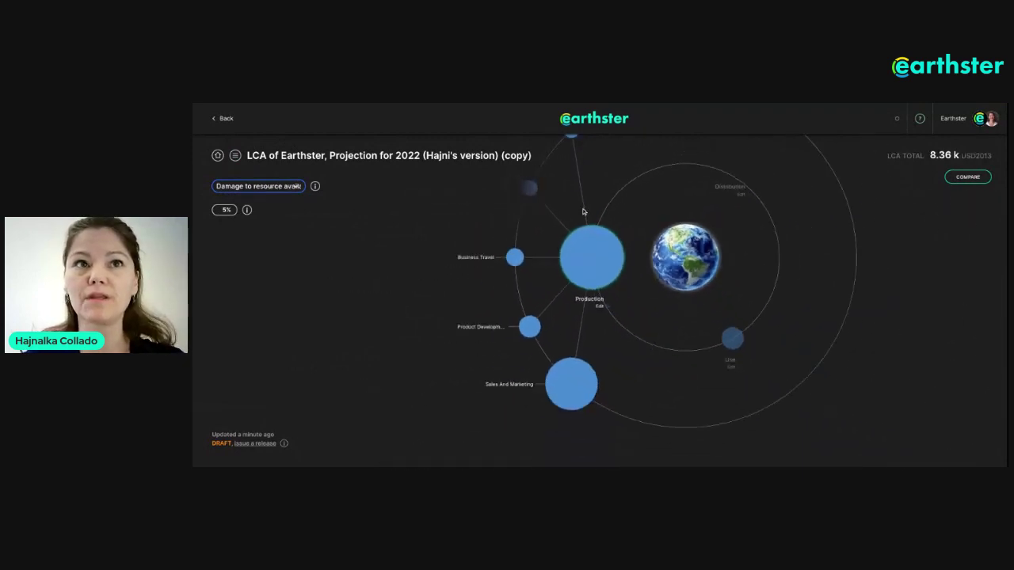
# Compare the Production breakdown under Climate change and Water use, ending on the Climate change category
pyautogui.click(284, 189)
pyautogui.click(278, 202)
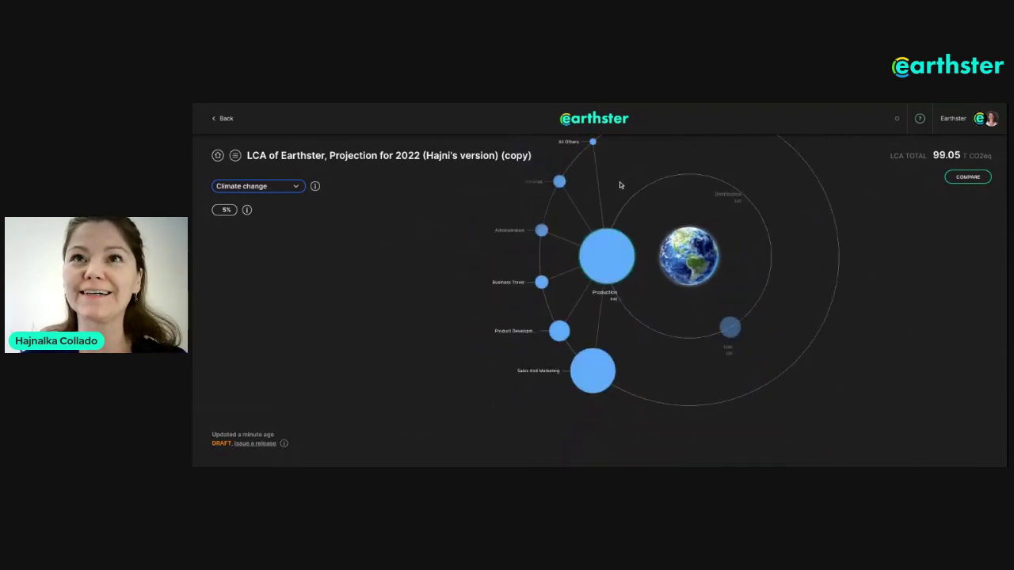
pyautogui.click(292, 190)
pyautogui.click(265, 201)
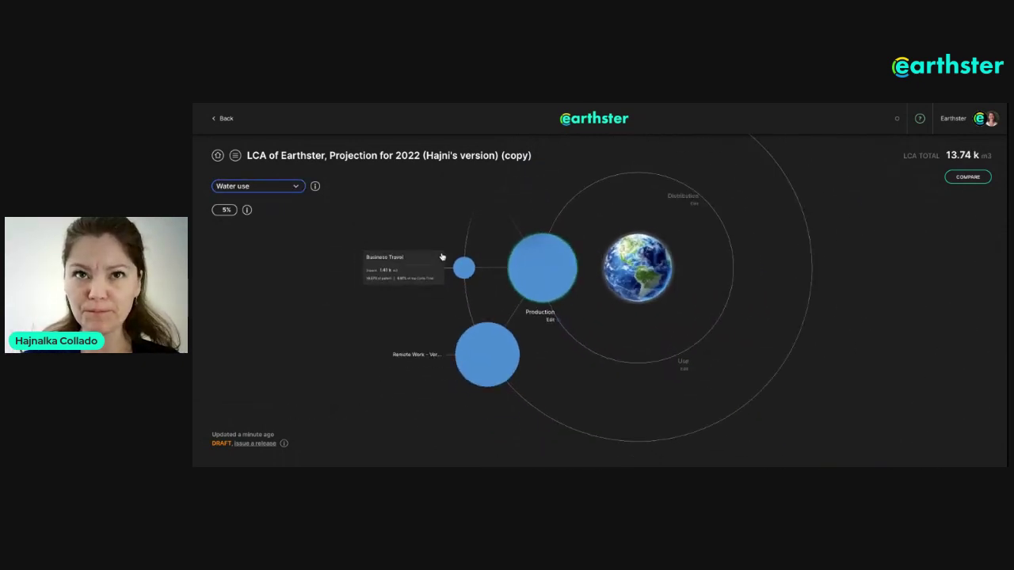
pyautogui.click(567, 185)
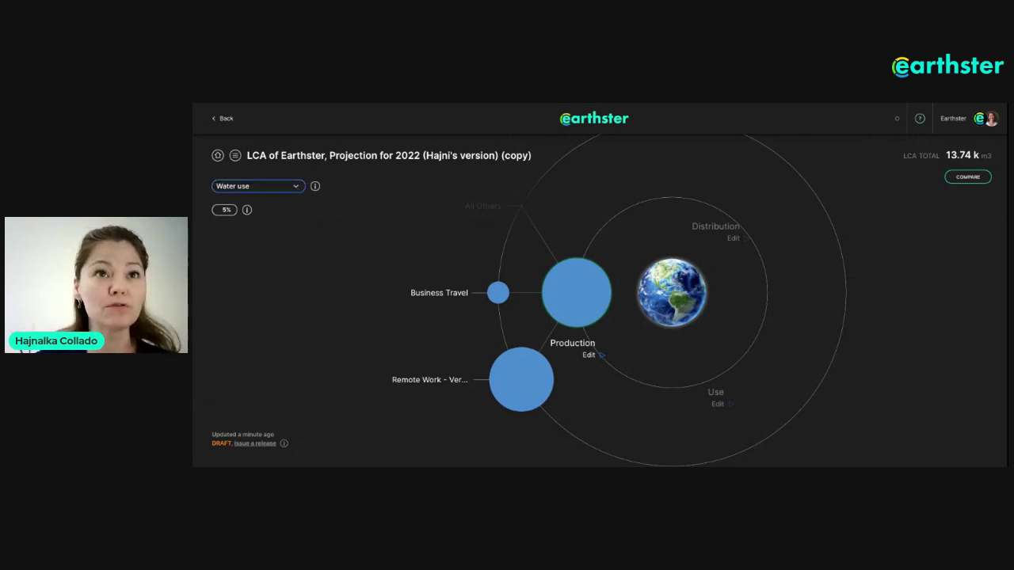
pyautogui.press('Up')
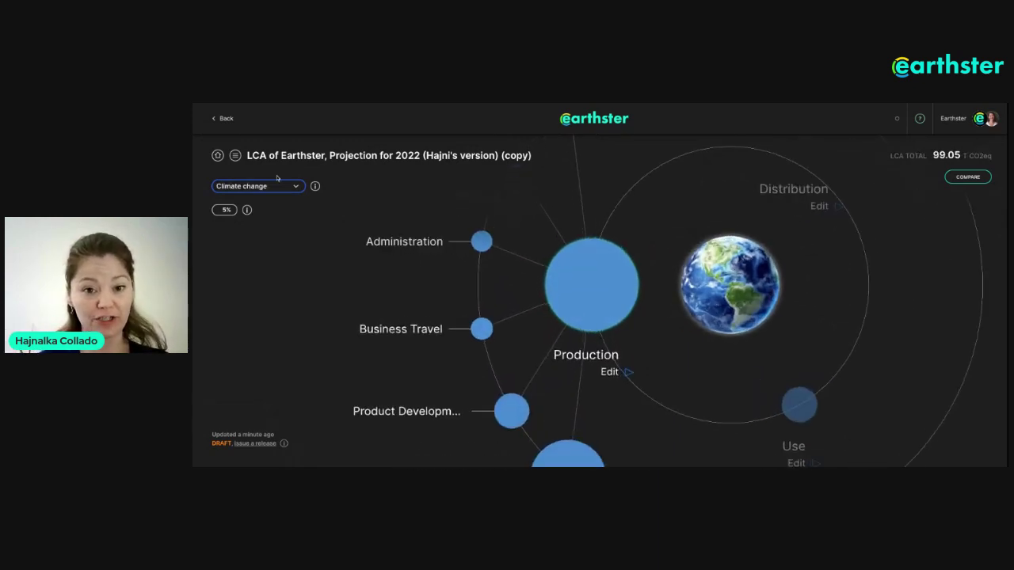
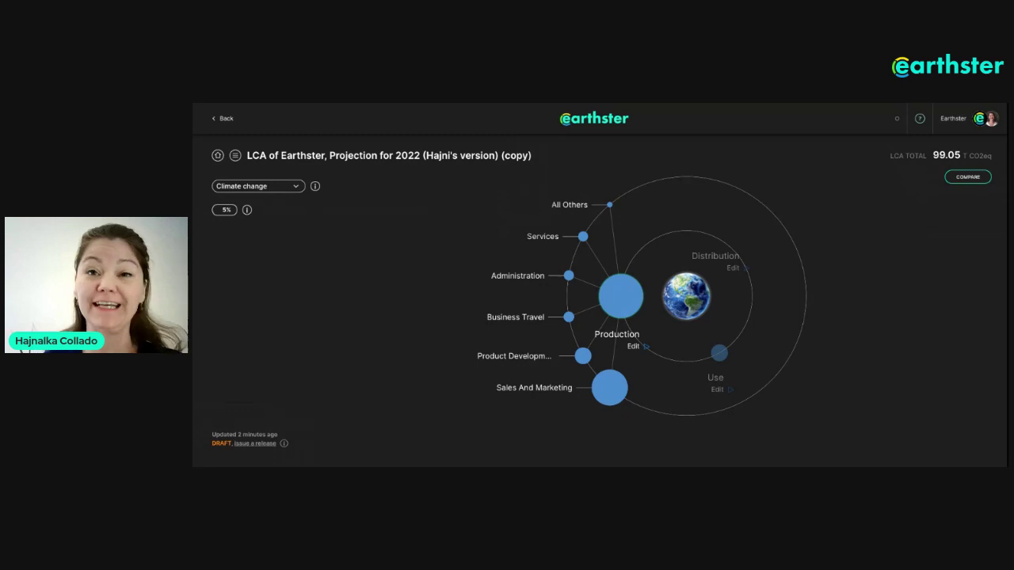
# Examine the Business travel bundle down to the Air travel flights of the Company meeting in Finland
pyautogui.click(570, 318)
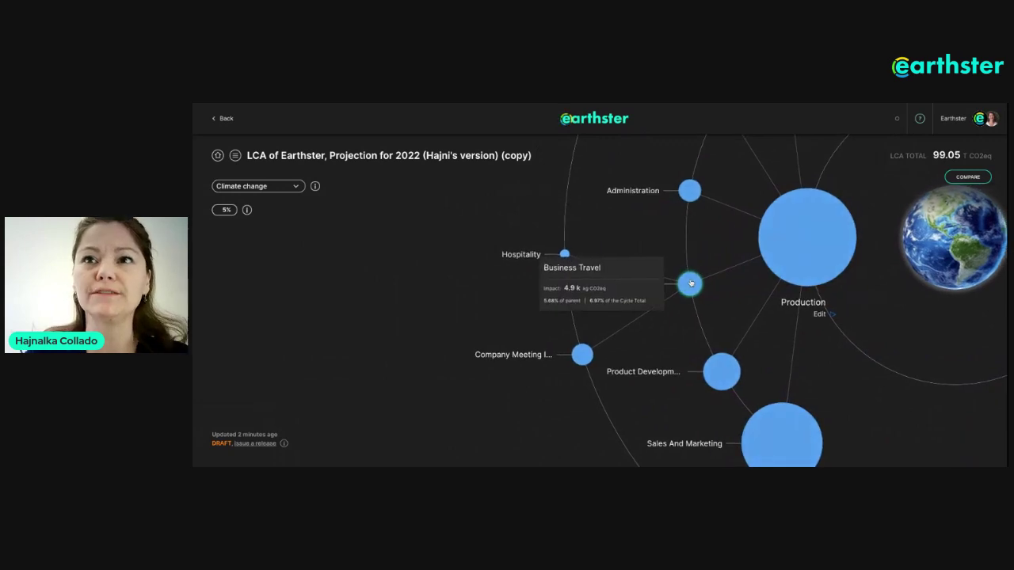
pyautogui.click(694, 281)
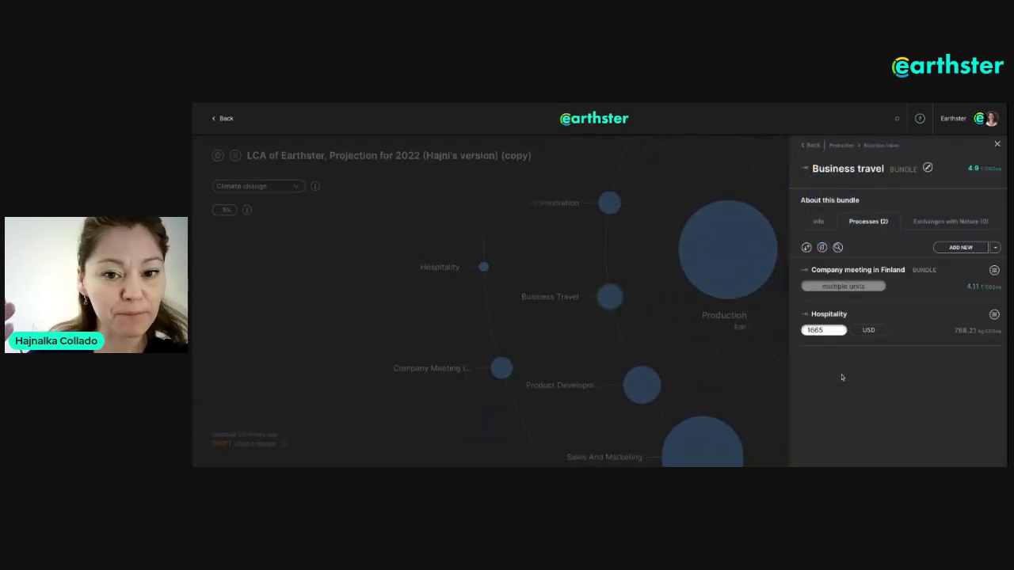
pyautogui.click(831, 272)
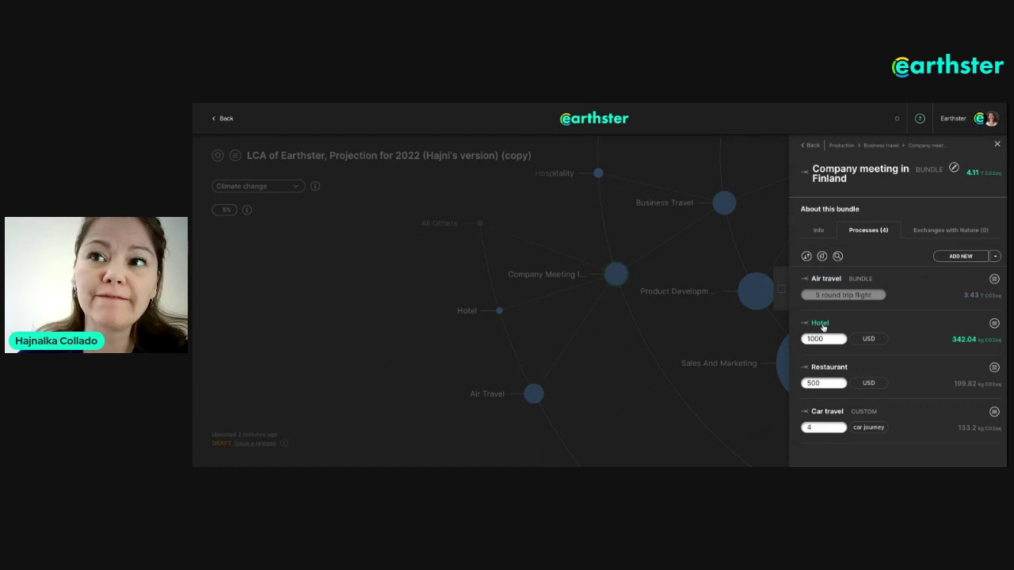
pyautogui.click(823, 279)
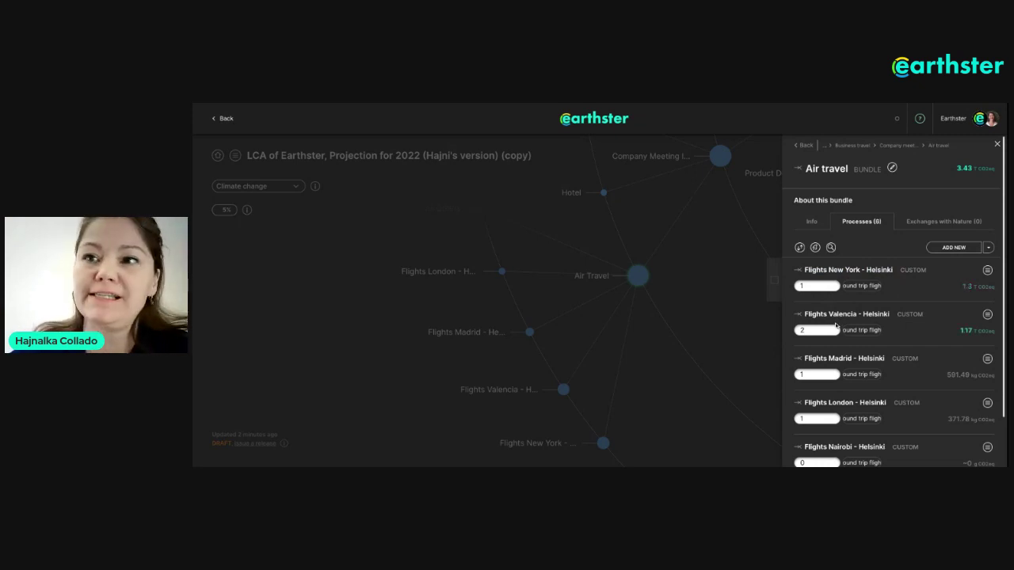
pyautogui.scroll(-1, 888, 381)
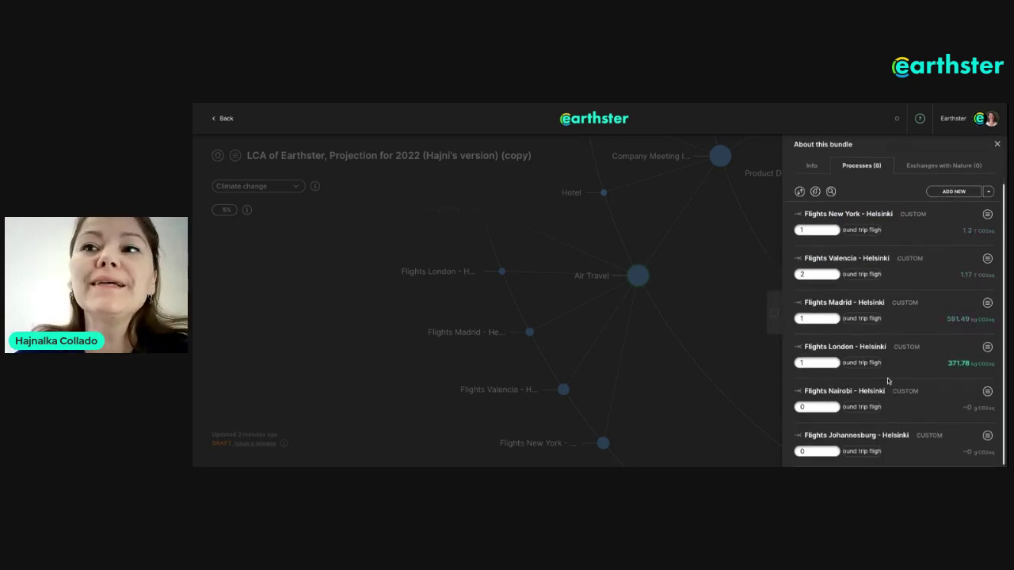
pyautogui.scroll(1, 887, 378)
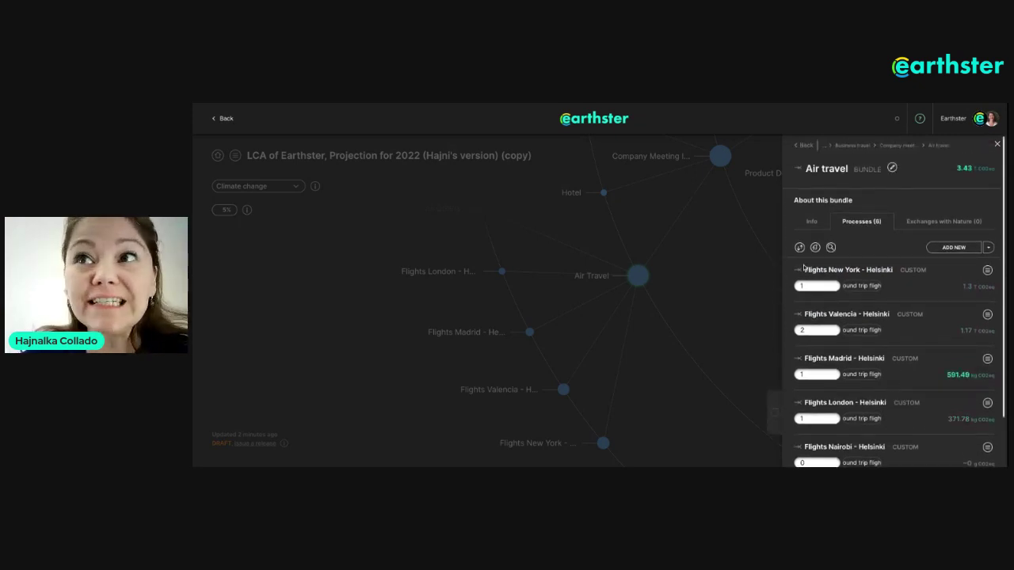
pyautogui.click(998, 144)
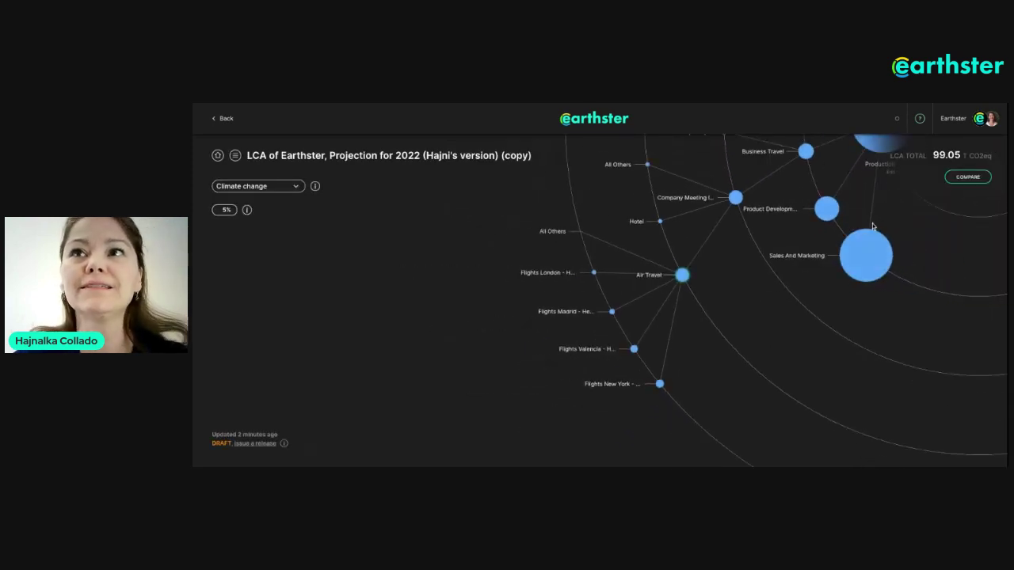
# Set the Digital marketing, Google Ads amount in the Sales and marketing bundle to 5000 USD
pyautogui.click(218, 157)
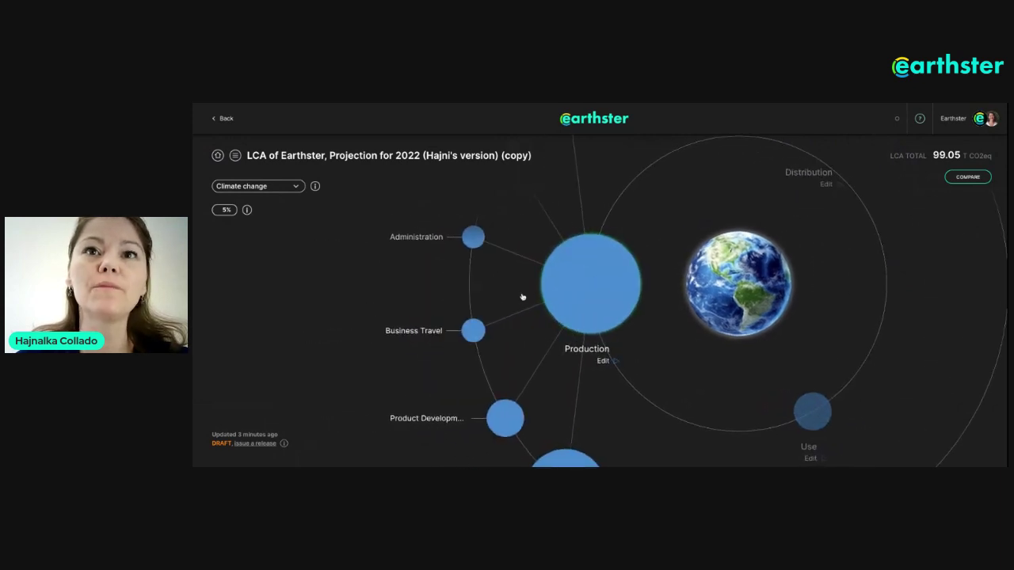
pyautogui.moveTo(546, 404)
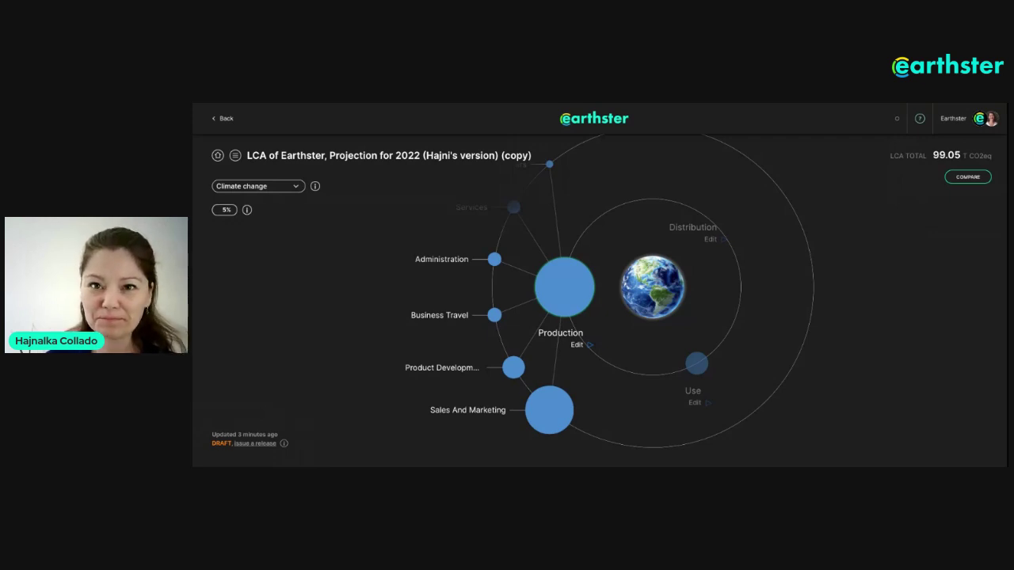
pyautogui.click(559, 412)
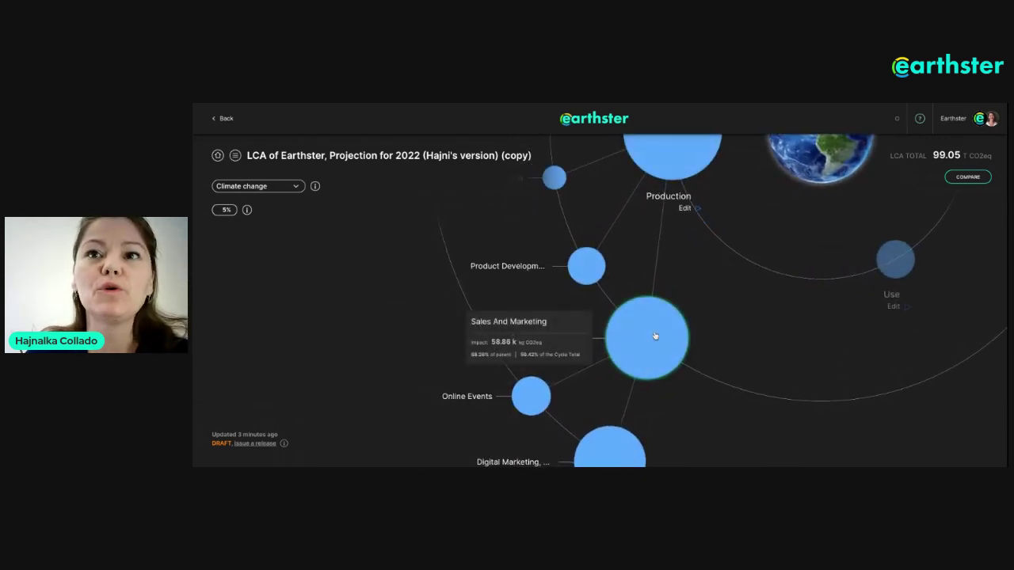
pyautogui.click(654, 337)
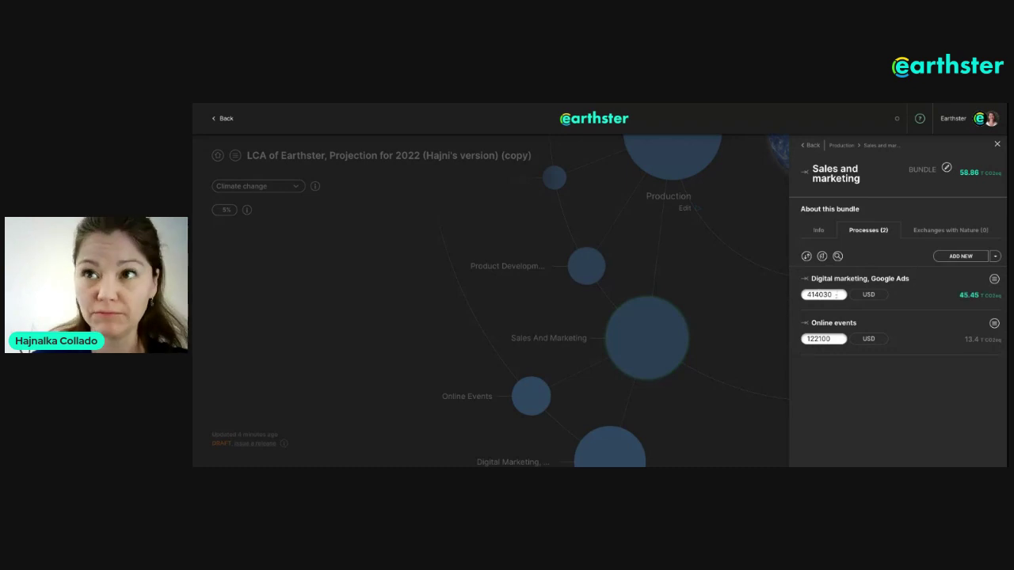
pyautogui.click(835, 295)
pyautogui.doubleClick(823, 294)
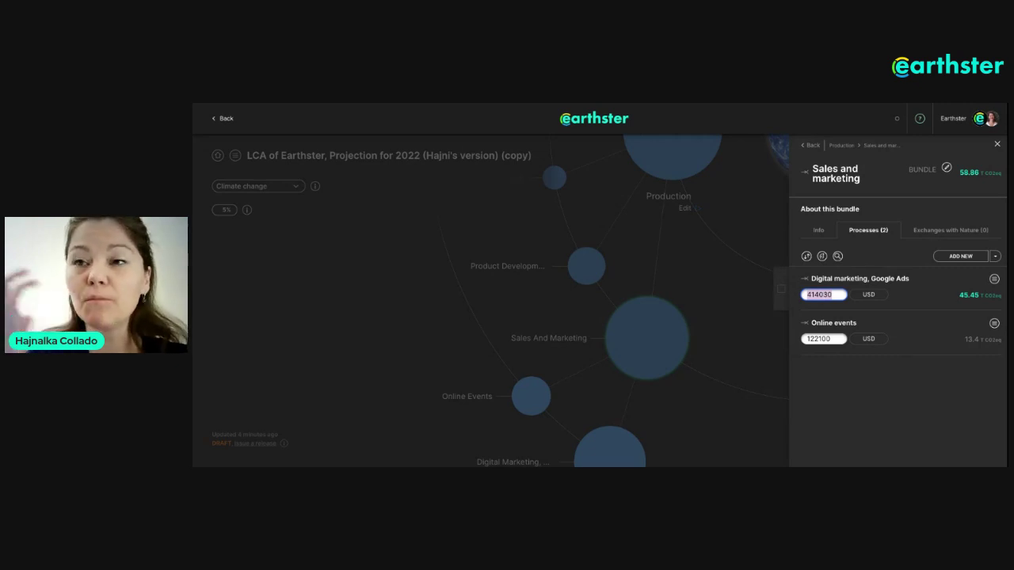
pyautogui.write('5000')
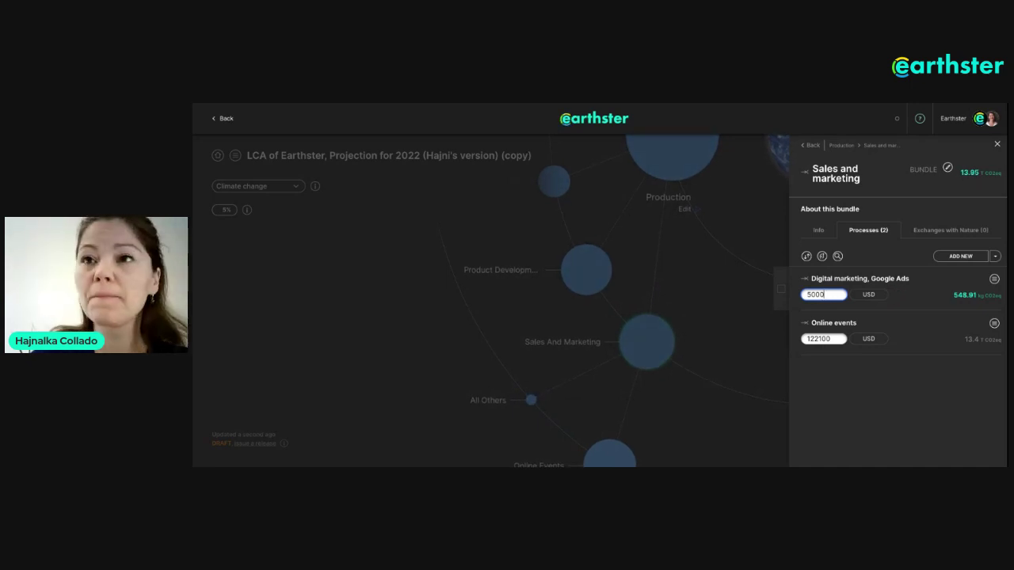
pyautogui.click(887, 387)
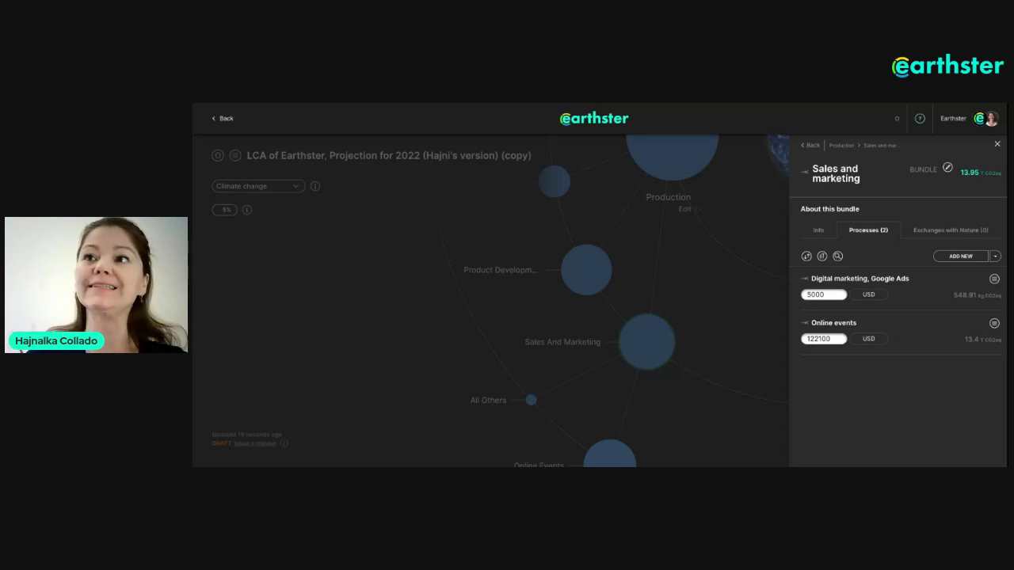
pyautogui.click(962, 256)
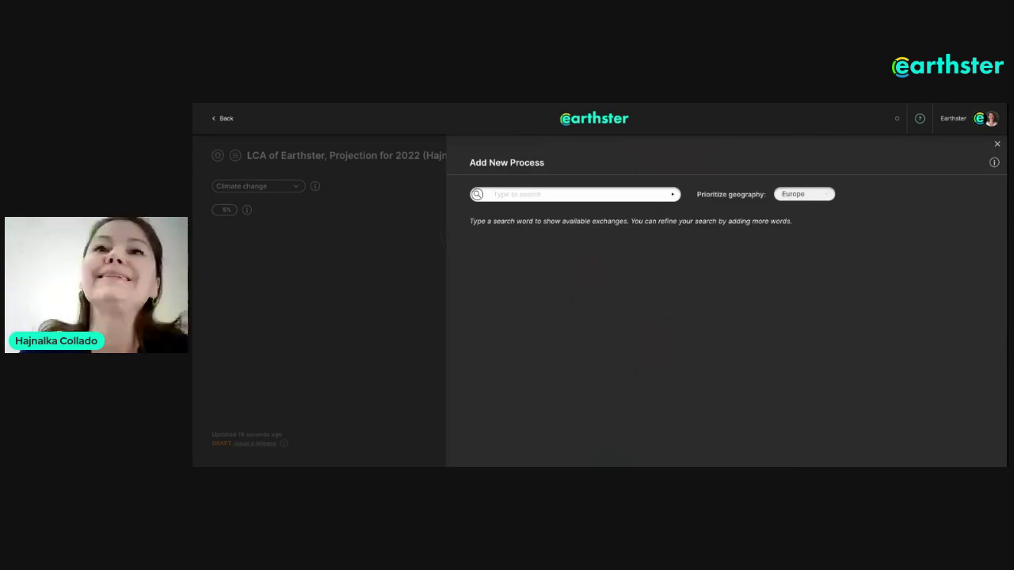
pyautogui.click(621, 191)
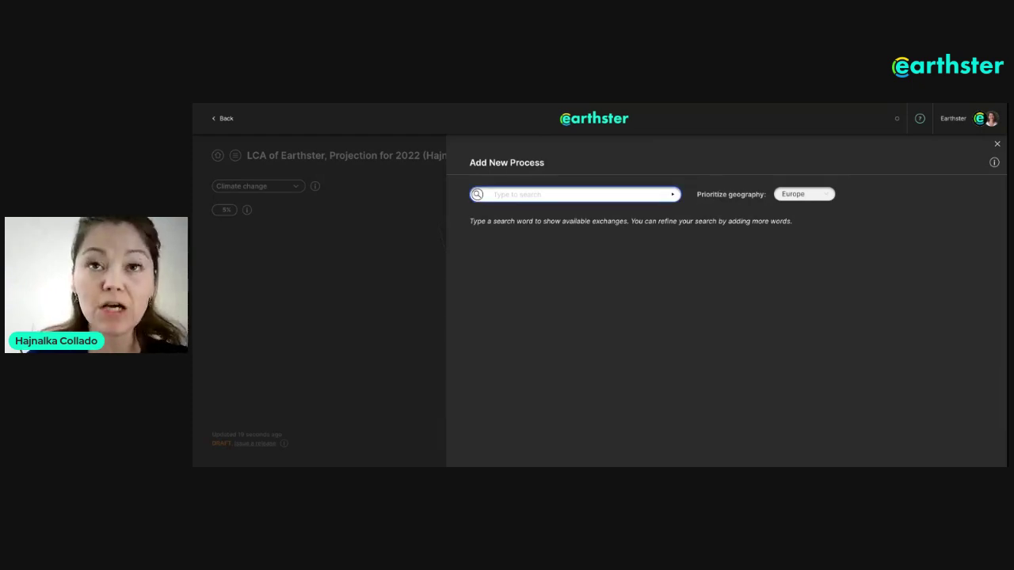
pyautogui.click(997, 144)
pyautogui.moveTo(639, 351)
pyautogui.scroll(3, 643, 351)
pyautogui.click(649, 351)
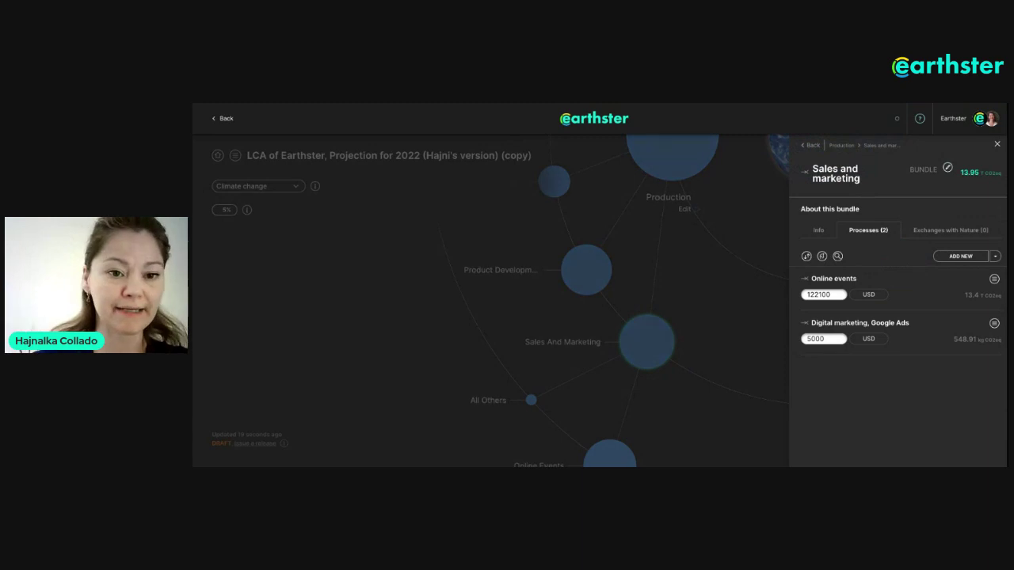
# Search for "printed paper" as a new process for the Sales and marketing bundle and open the details of the global "market for printed paper"
pyautogui.click(954, 260)
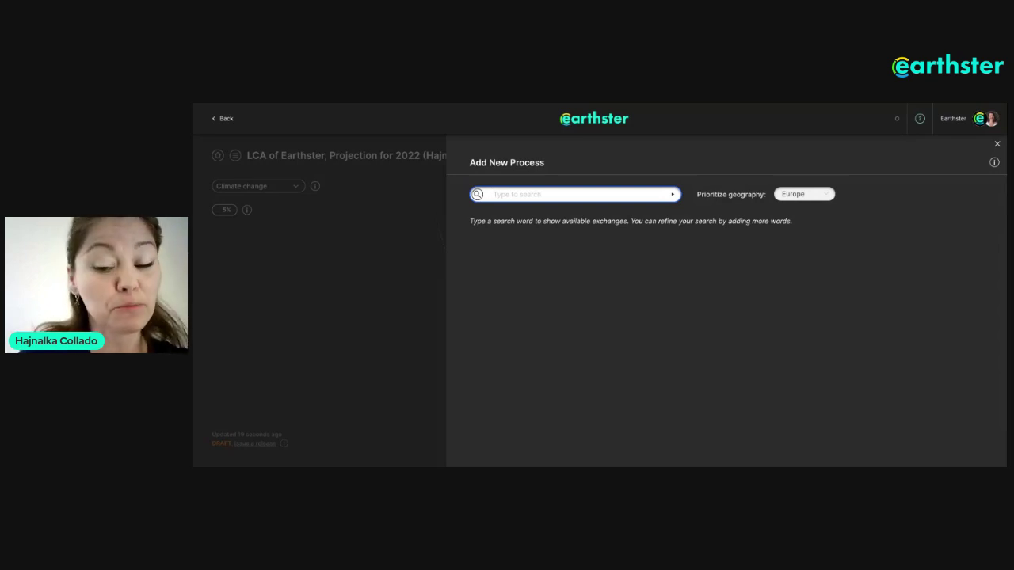
pyautogui.write('printed')
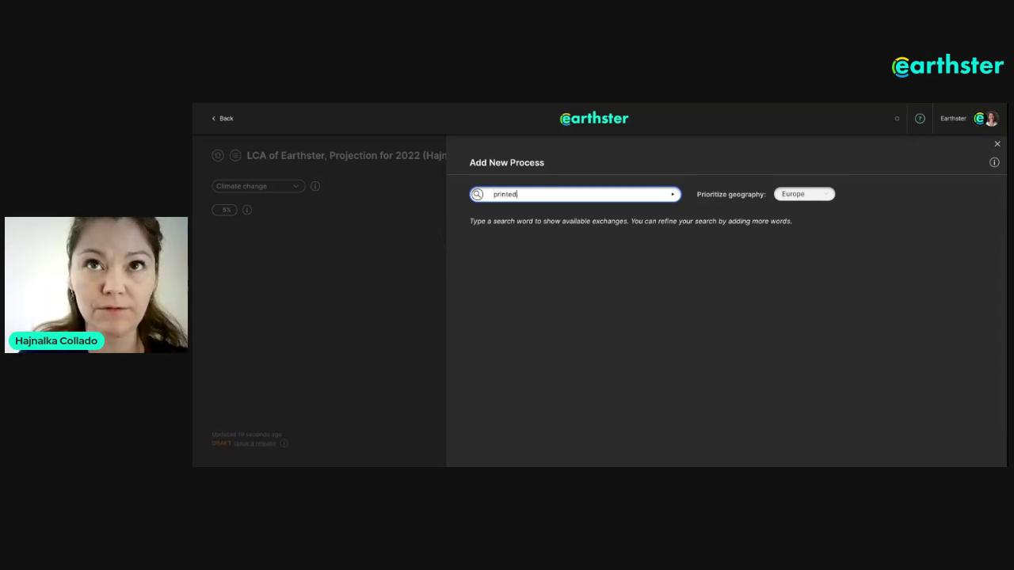
pyautogui.write(' paper')
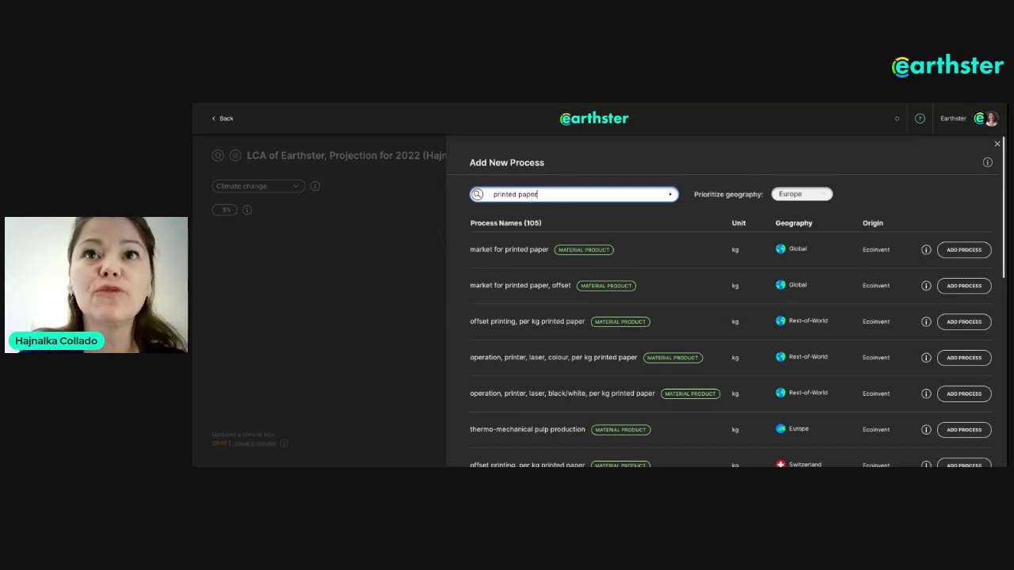
pyautogui.moveTo(504, 255)
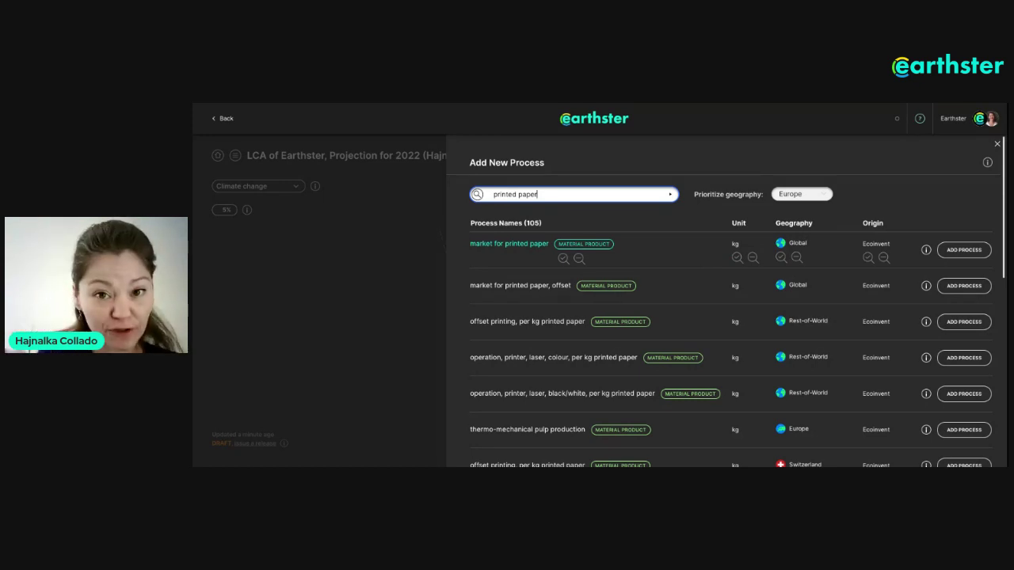
pyautogui.click(926, 250)
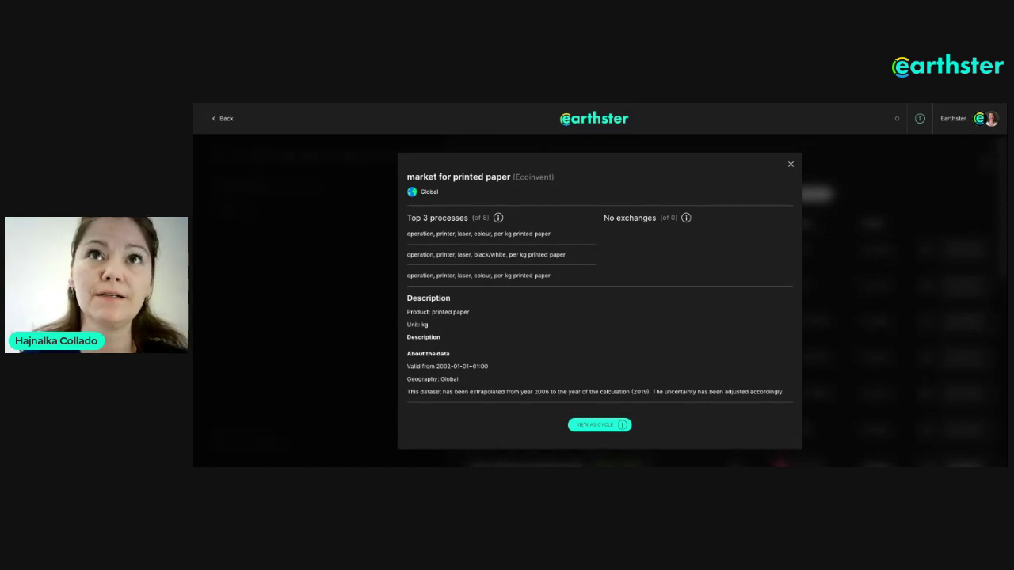
# View "market for printed paper" as a cycle and compare the impacts of the printer operations in its Production breakdown
pyautogui.click(600, 424)
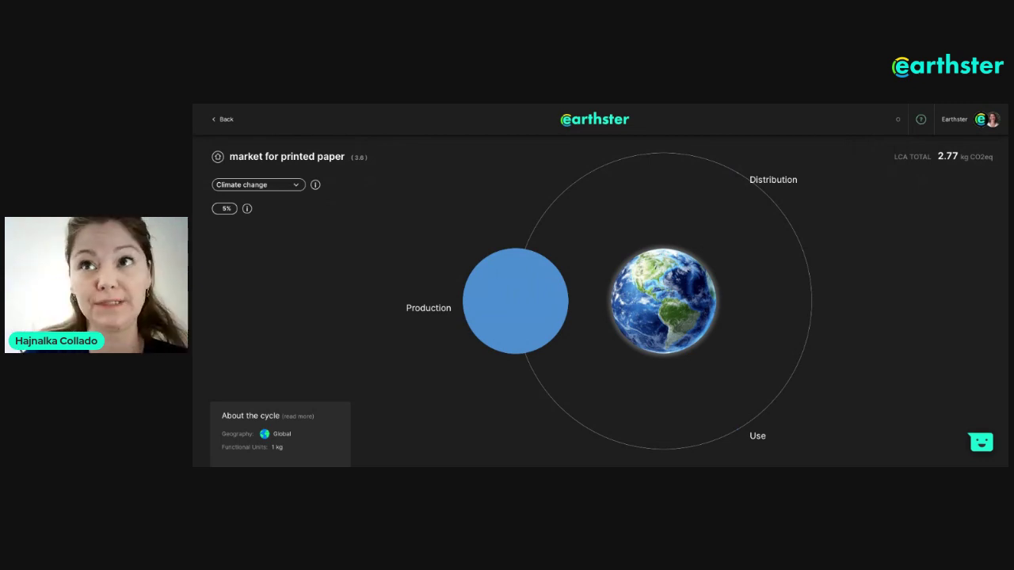
pyautogui.click(500, 313)
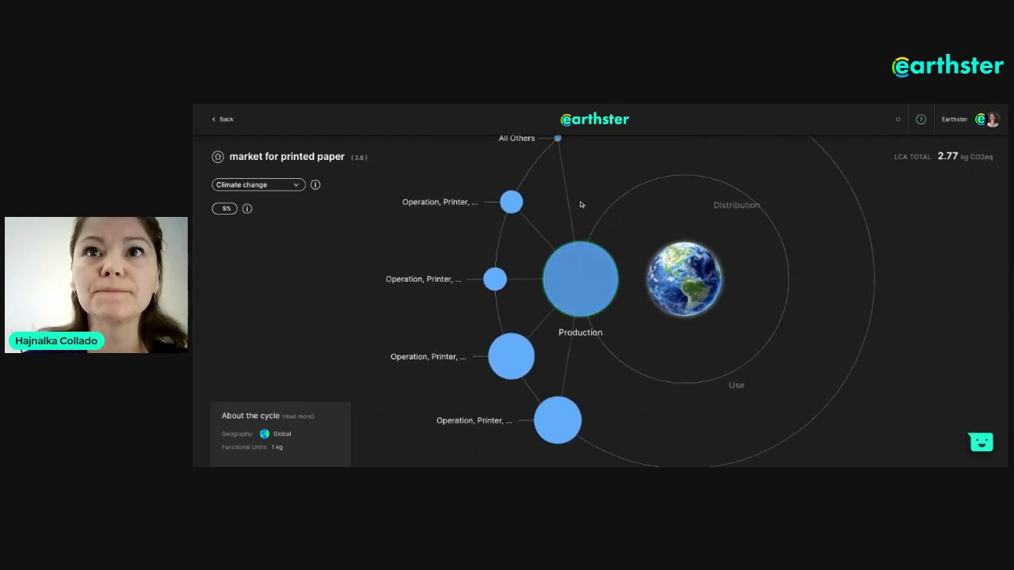
pyautogui.moveTo(627, 412)
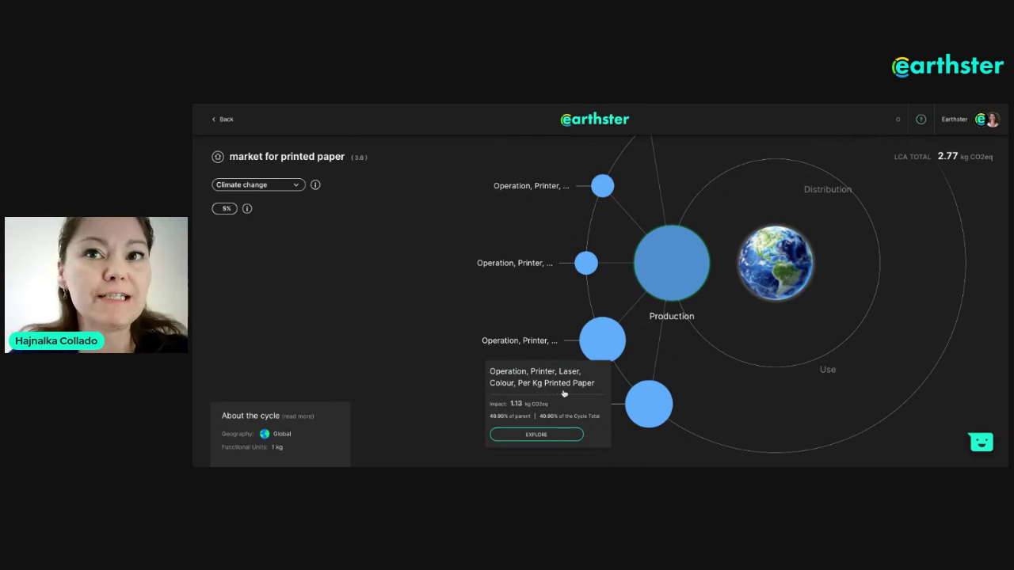
pyautogui.moveTo(522, 384)
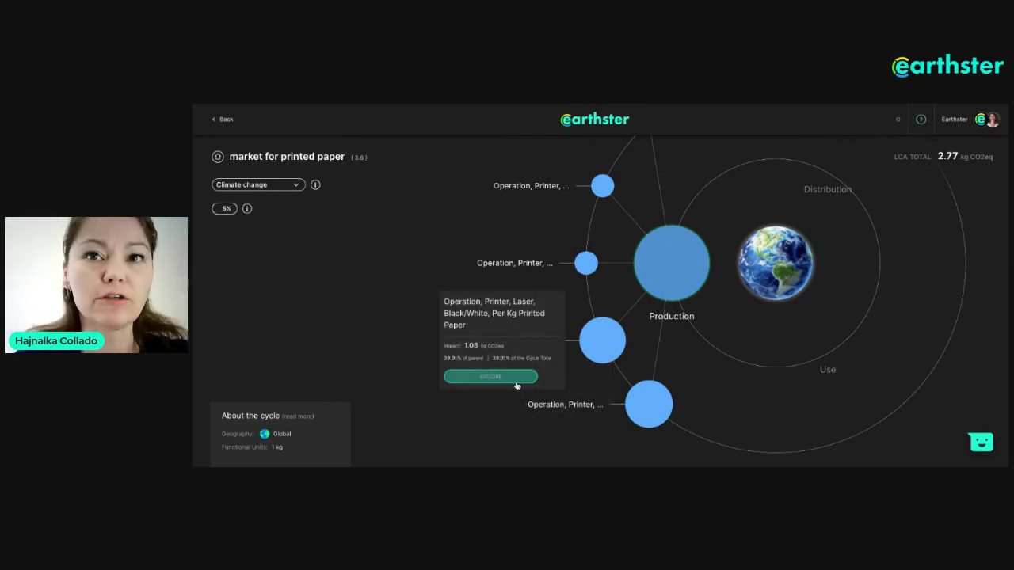
pyautogui.moveTo(594, 192)
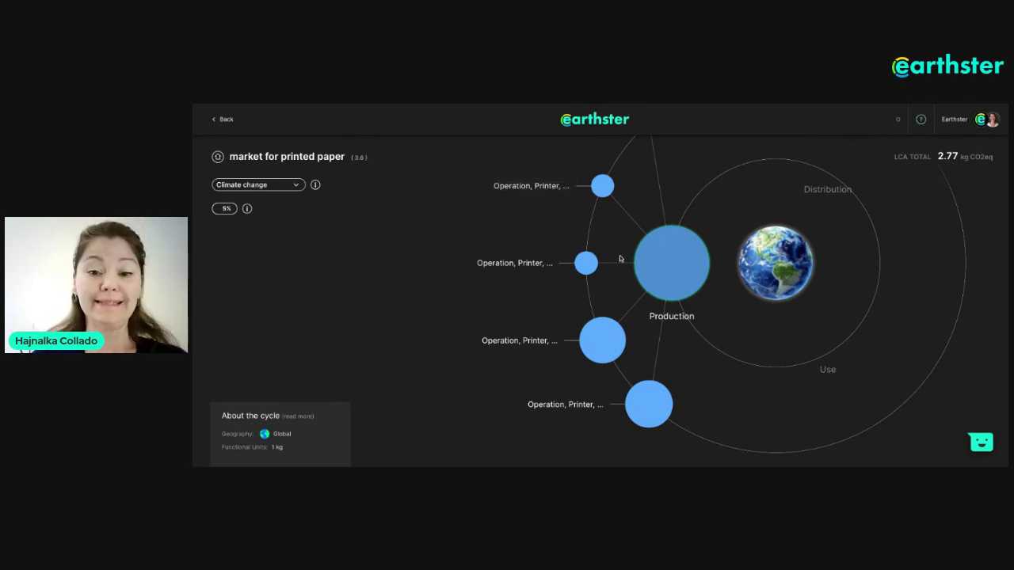
pyautogui.moveTo(575, 413)
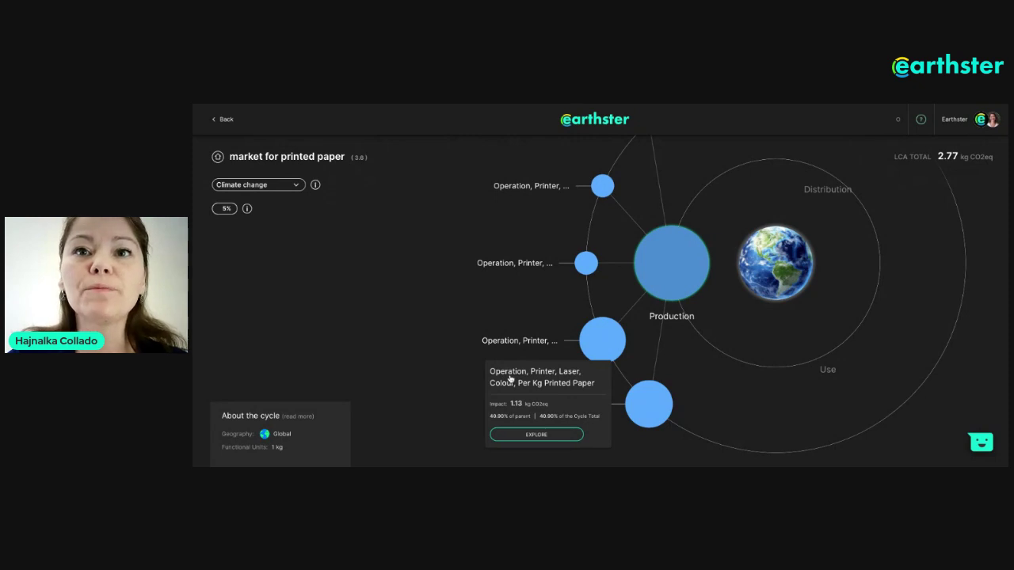
pyautogui.moveTo(592, 342)
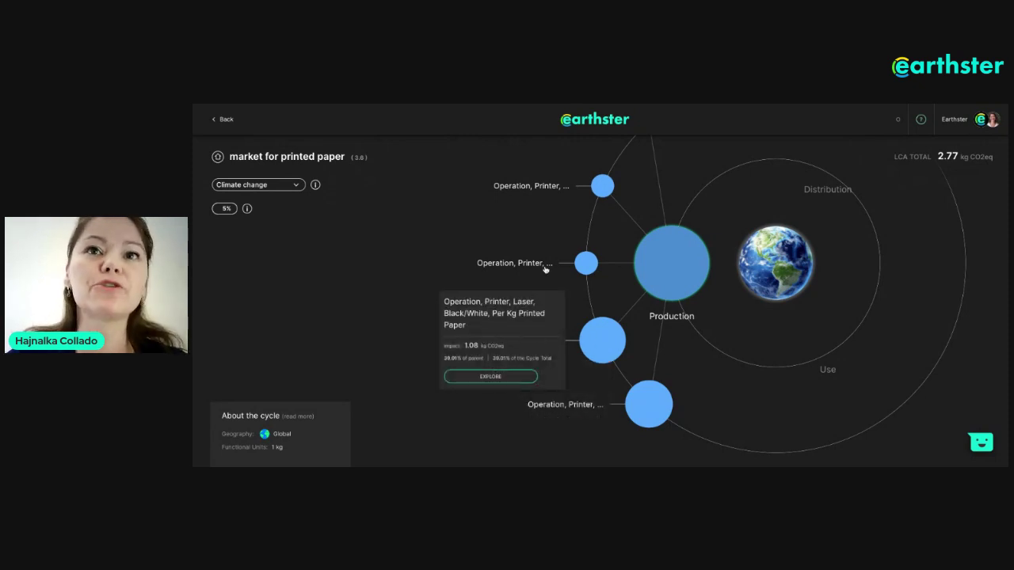
pyautogui.moveTo(578, 266)
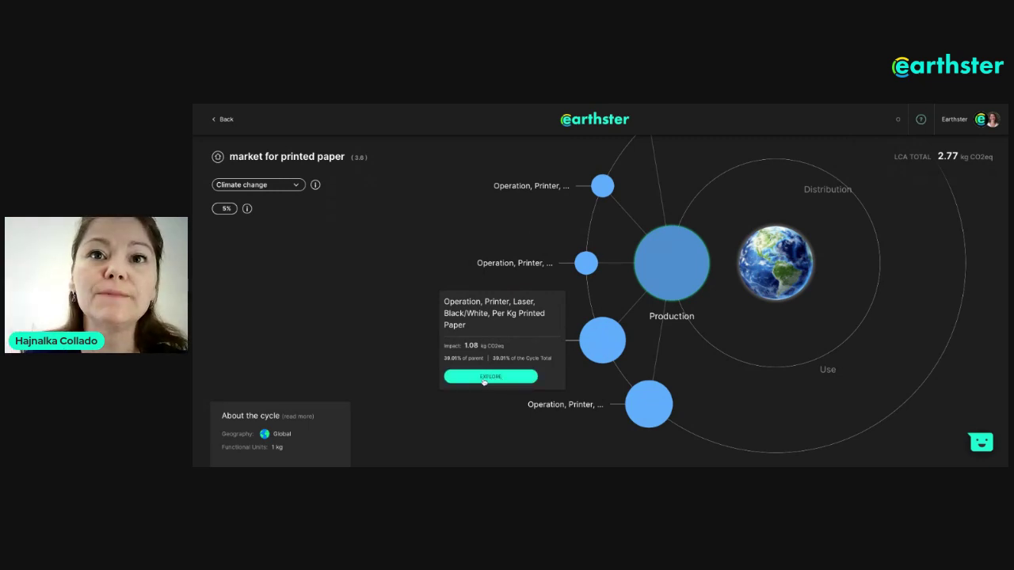
# Explore the black/white laser printing operation down through the woodcontaining, lightweight coated paper market to the inputs of its paper production
pyautogui.click(486, 377)
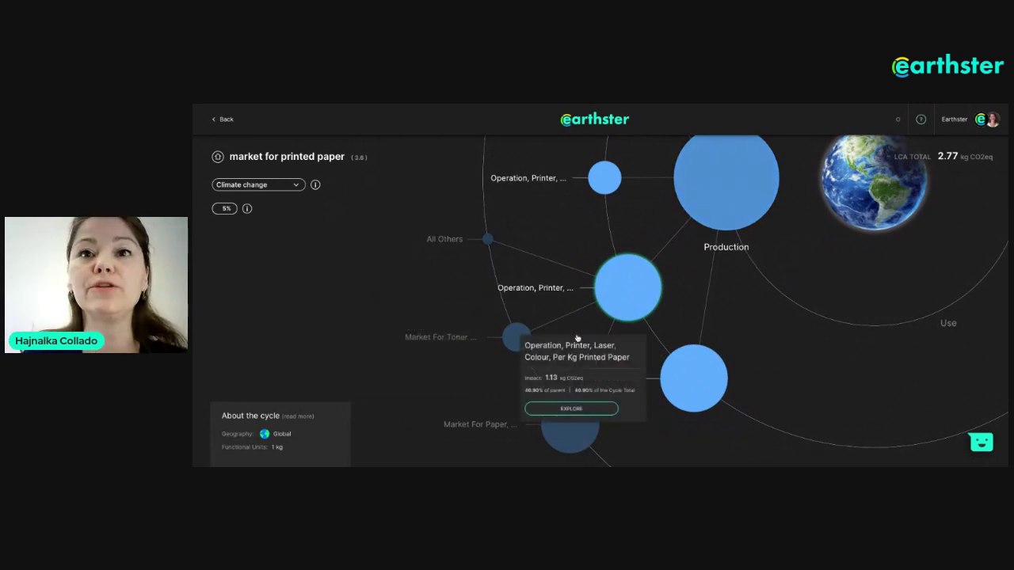
pyautogui.moveTo(577, 338); pyautogui.dragTo(656, 240)
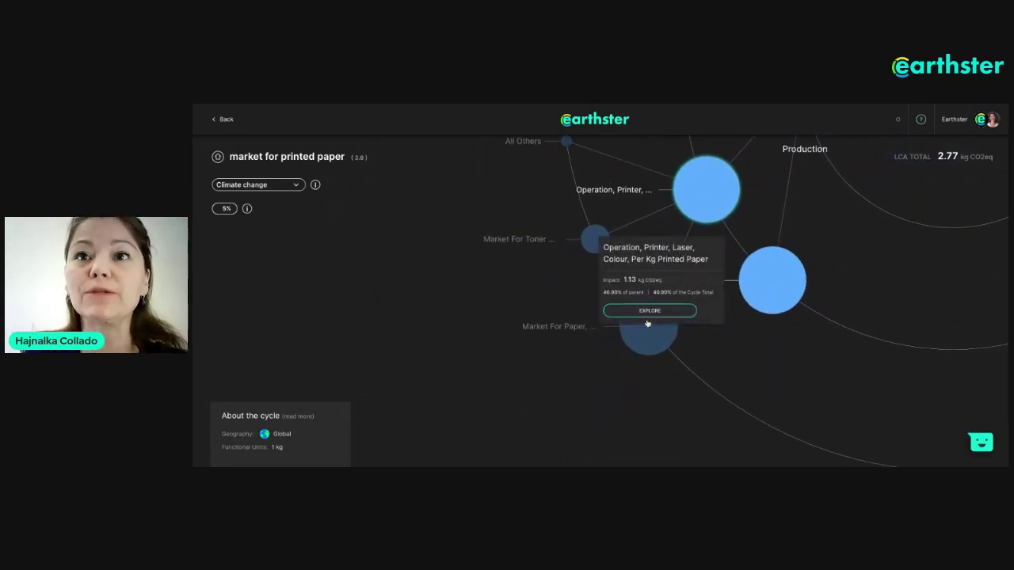
pyautogui.moveTo(648, 325)
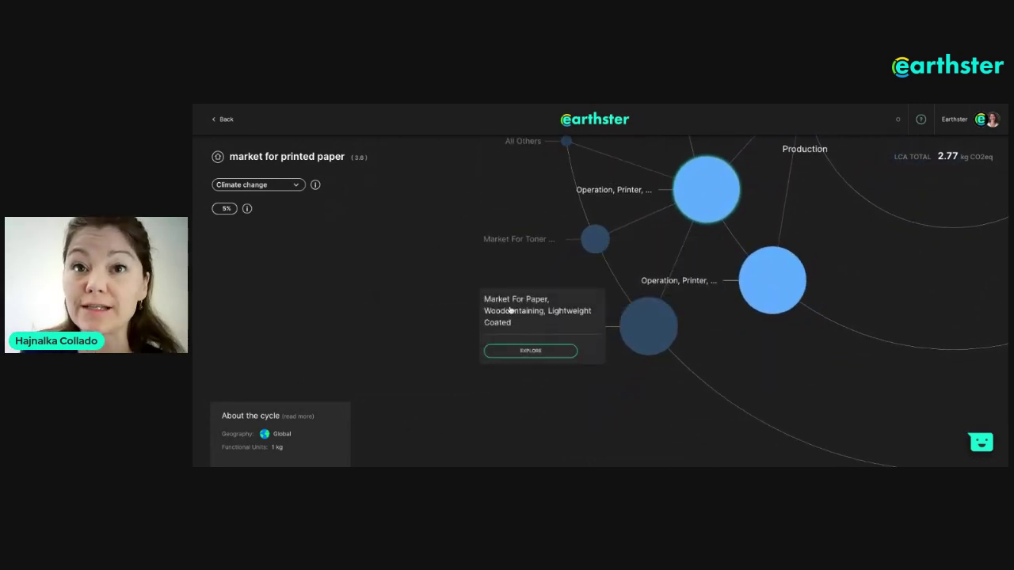
pyautogui.click(512, 353)
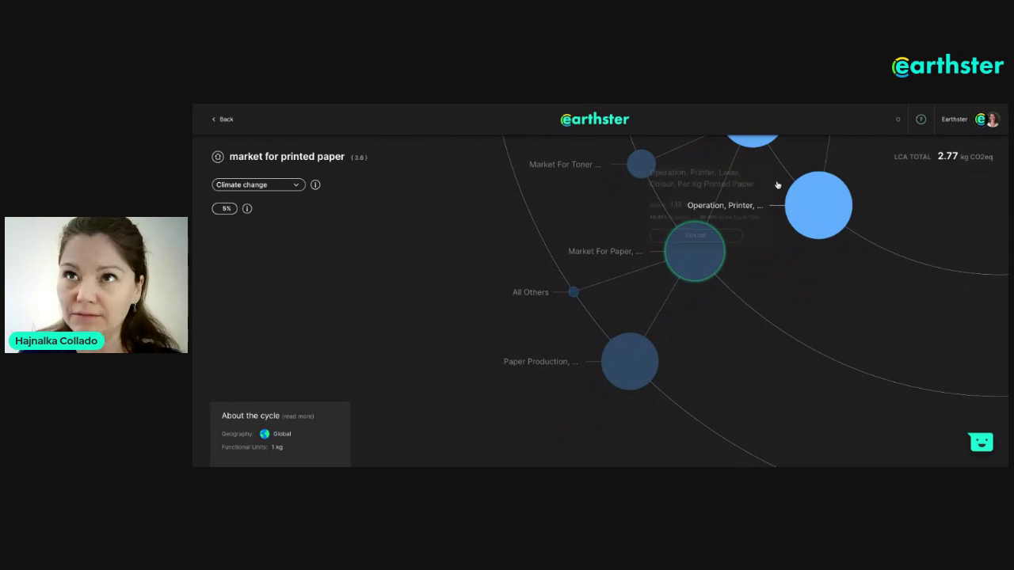
pyautogui.moveTo(630, 358)
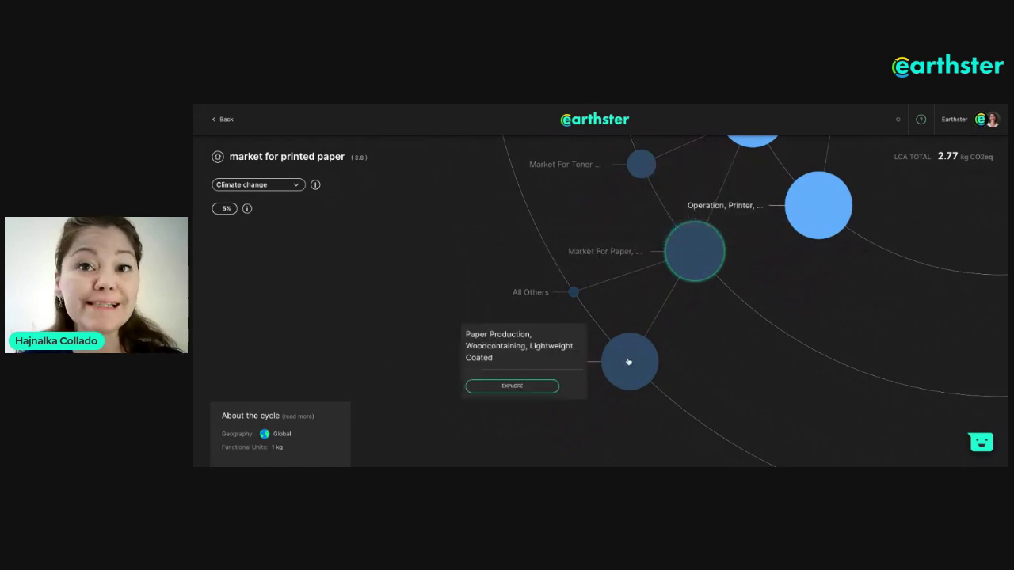
pyautogui.click(514, 387)
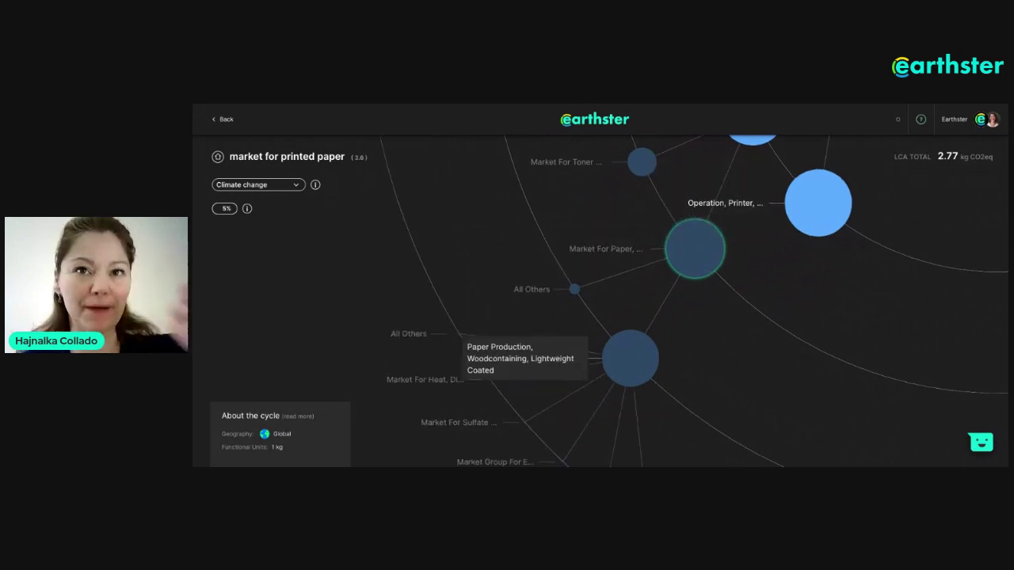
pyautogui.scroll(-5, 638, 308)
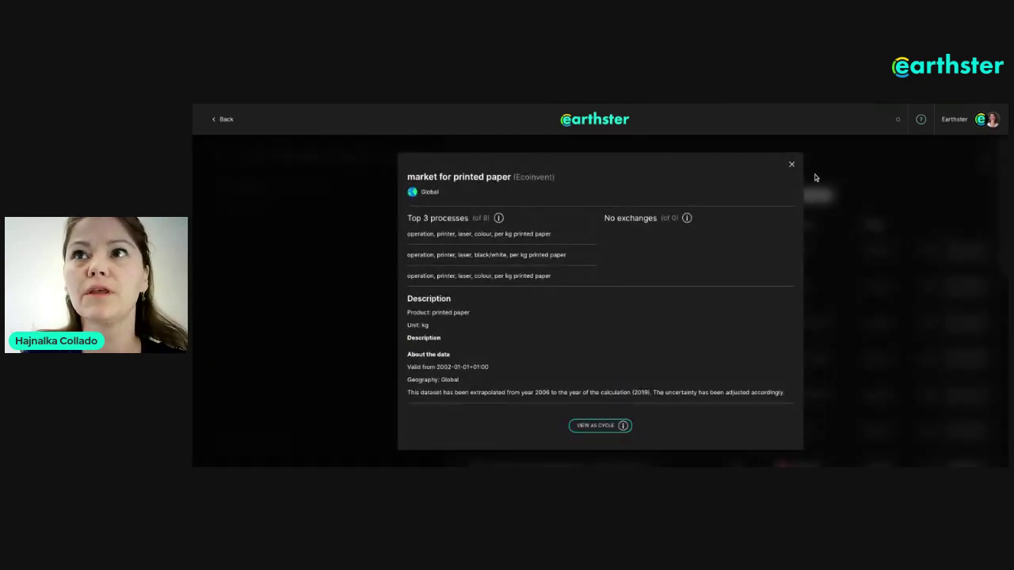
# Add "market for printed paper" to the Sales and marketing bundle with an amount of 10 kg
pyautogui.click(791, 166)
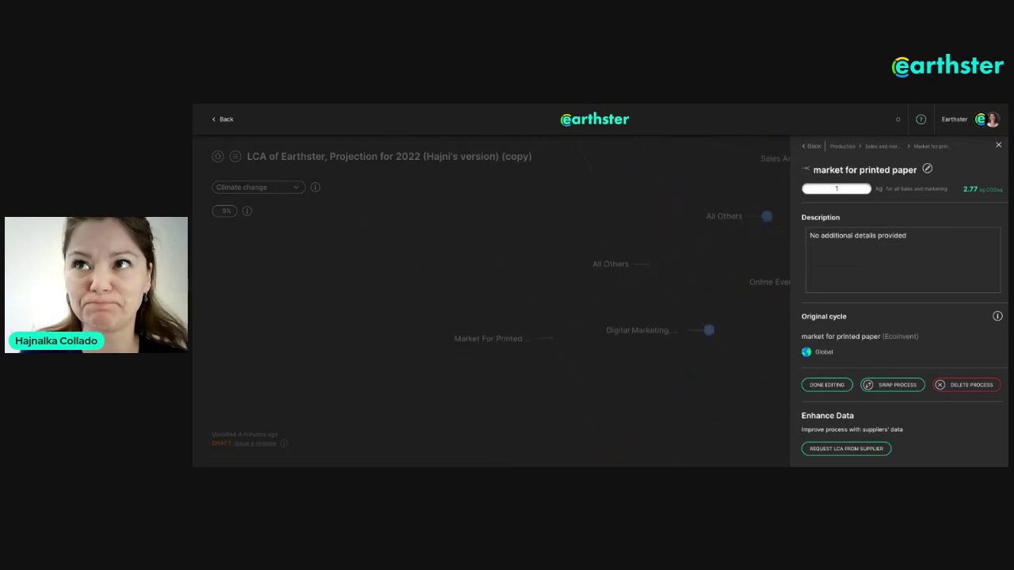
pyautogui.click(848, 189)
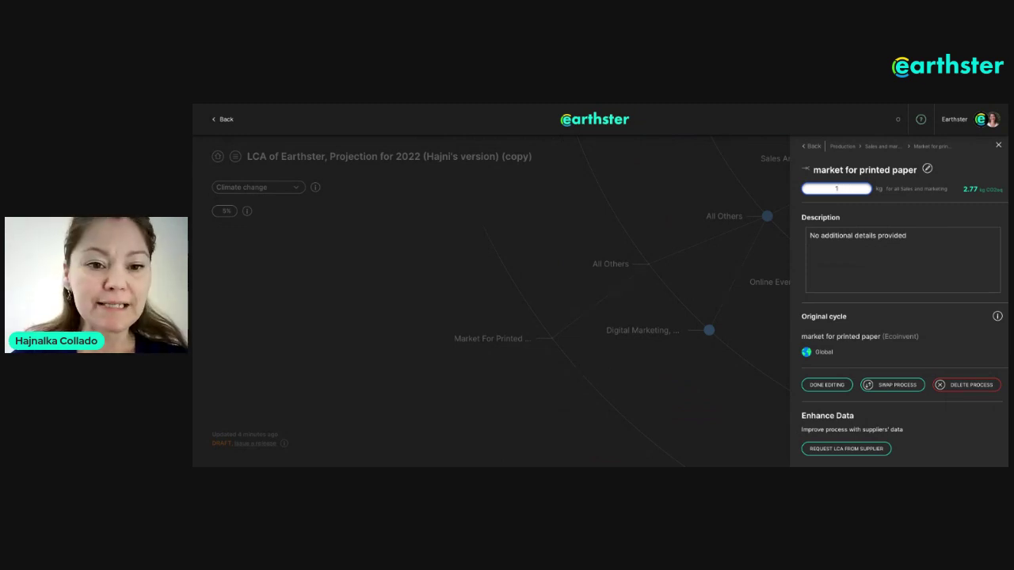
pyautogui.write('0')
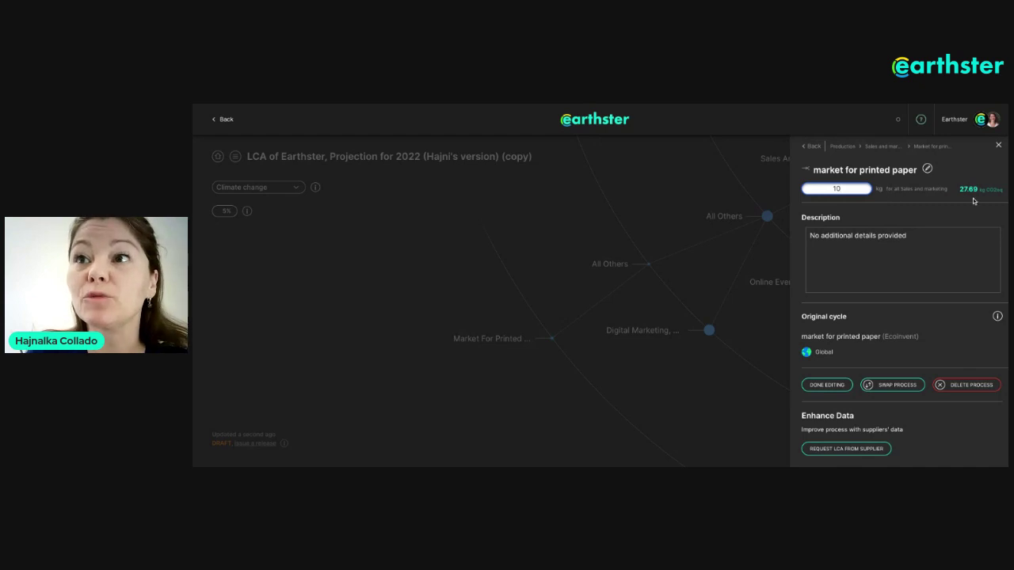
# Set the printed paper process description to "10 kg of leaflets", finish editing, and return to the cycle view
pyautogui.click(812, 255)
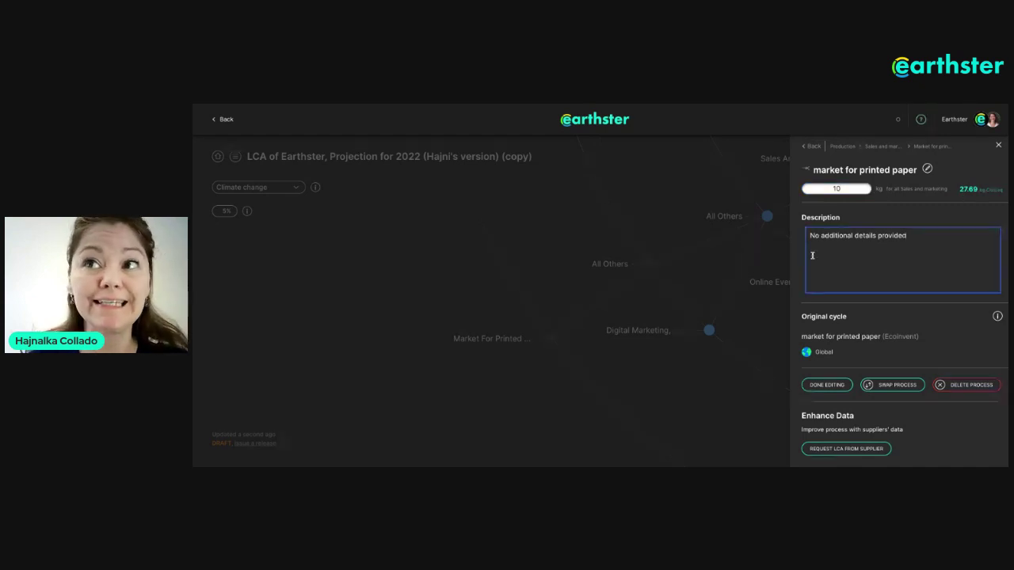
pyautogui.tripleClick(844, 236)
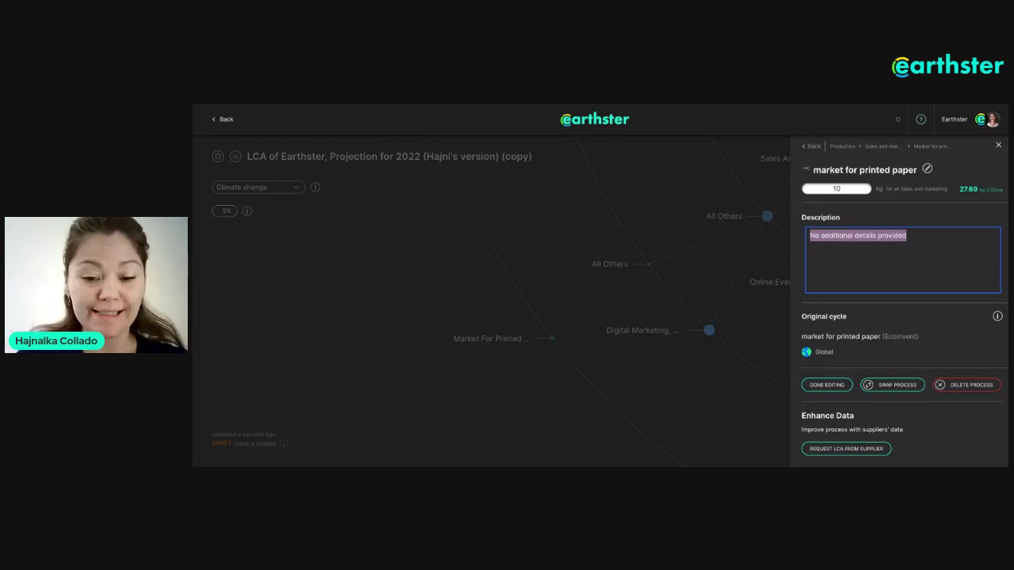
pyautogui.write('10 kg o')
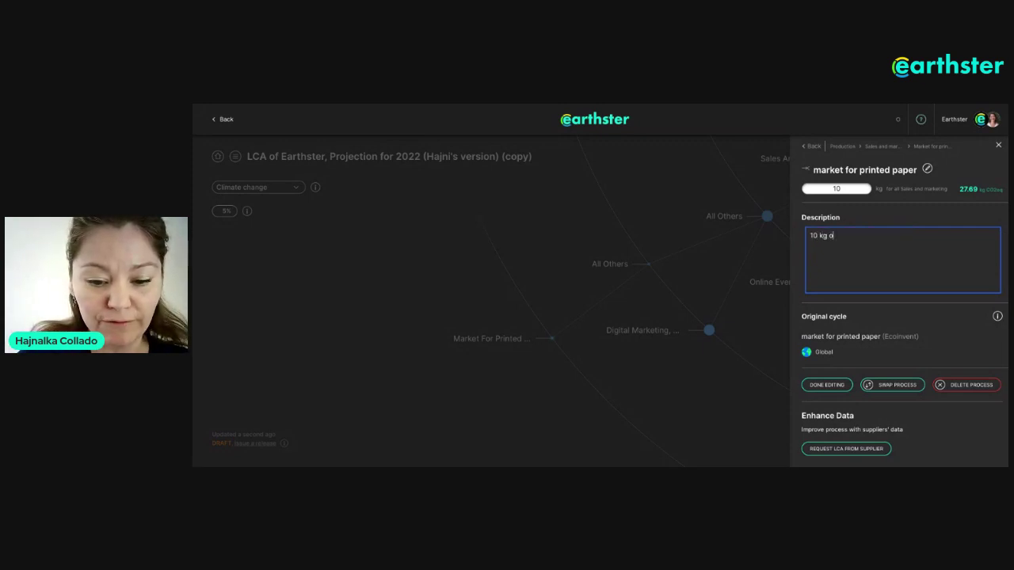
pyautogui.write('ff come')
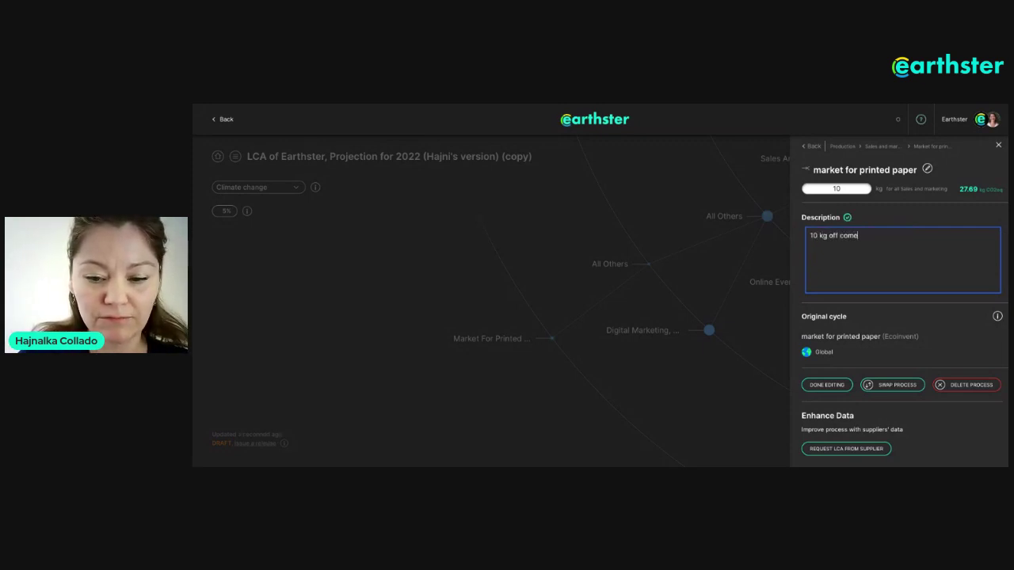
pyautogui.press('BackSpace')
pyautogui.press('BackSpace')
pyautogui.write('lea')
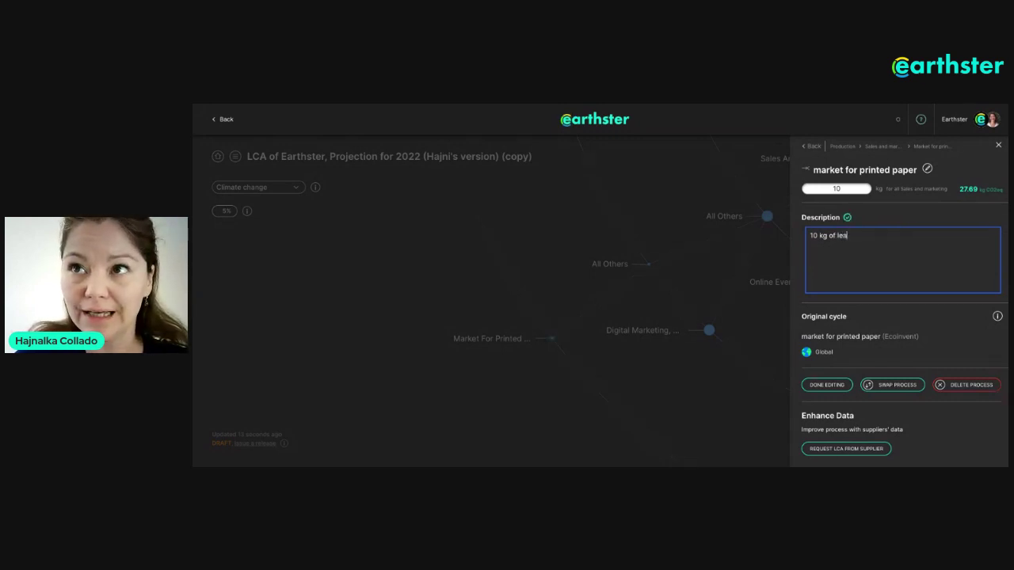
pyautogui.write('flets')
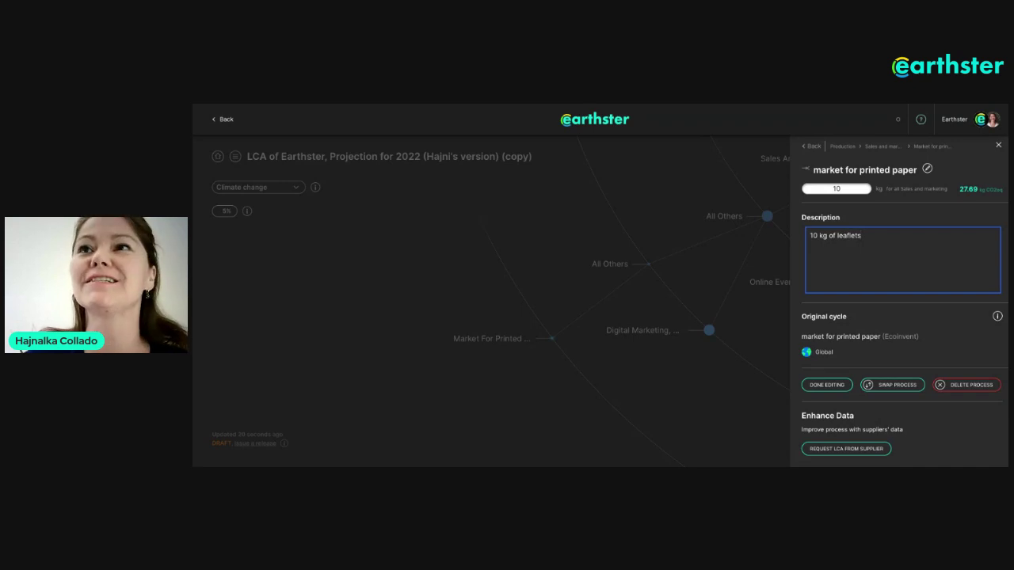
pyautogui.click(821, 383)
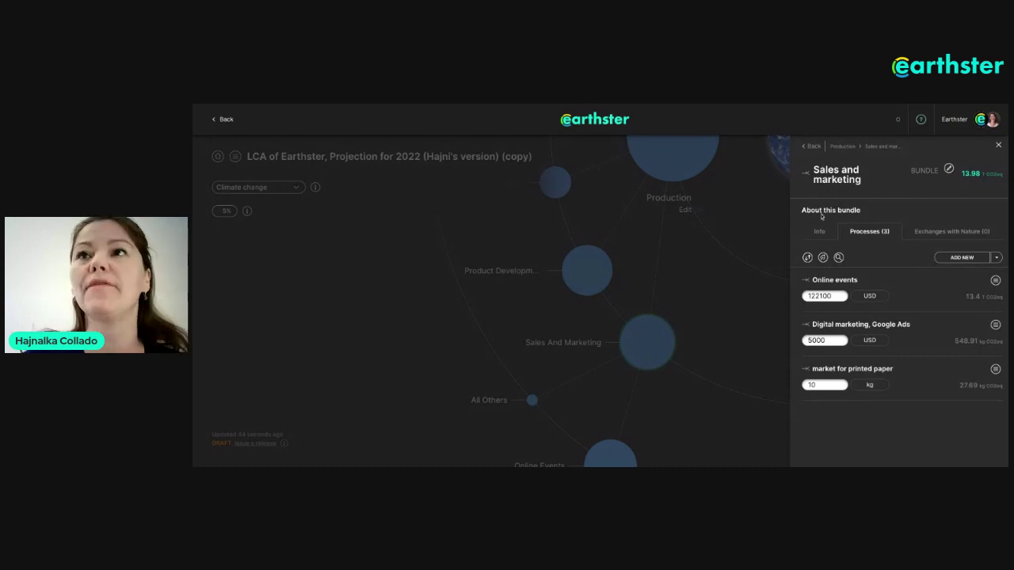
pyautogui.click(999, 147)
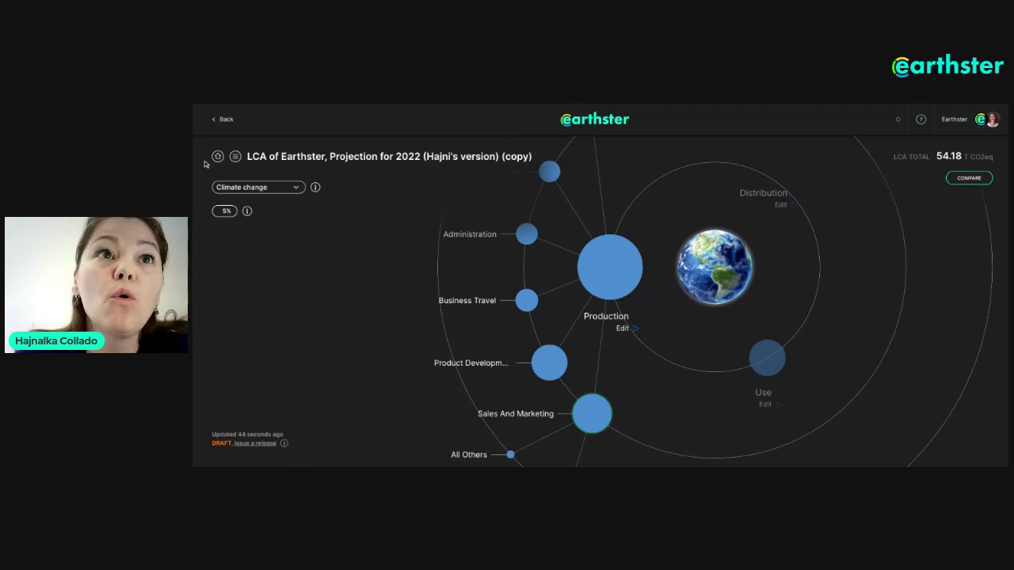
# Issue a first release of the cycle from its sharing settings with the notes "added paper", and return to the cycle view
pyautogui.moveTo(232, 159)
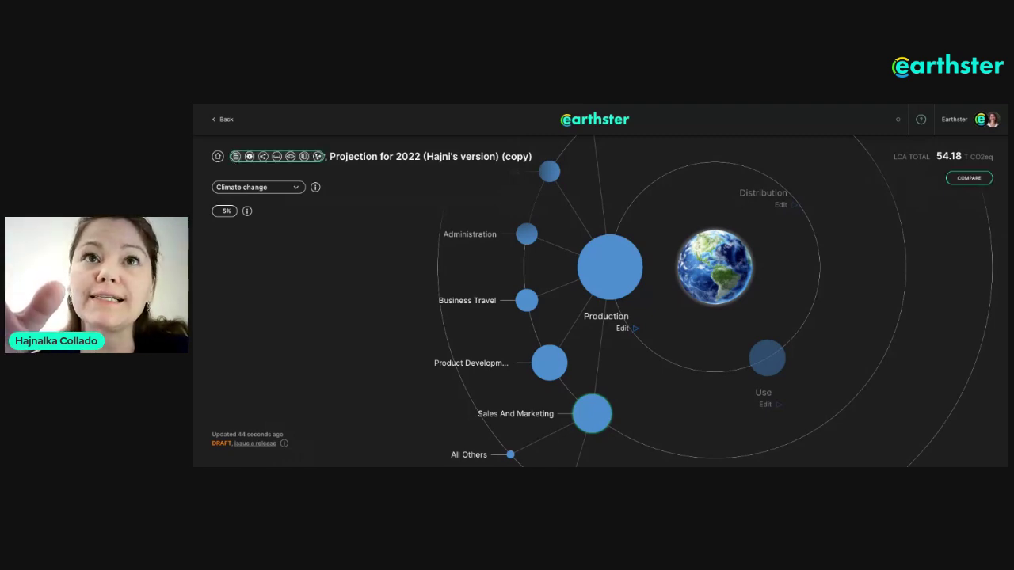
pyautogui.click(264, 156)
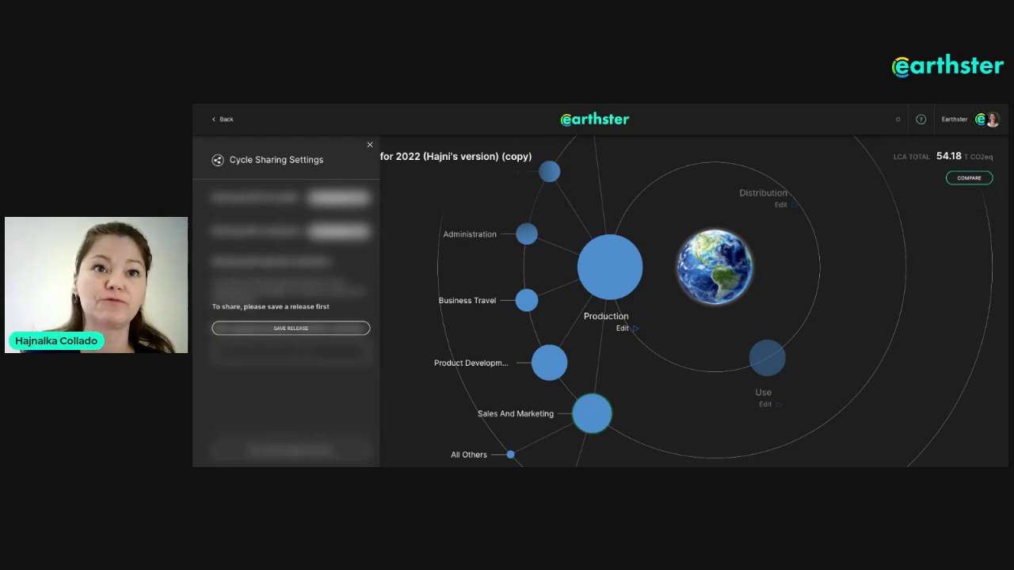
pyautogui.click(290, 329)
pyautogui.click(499, 314)
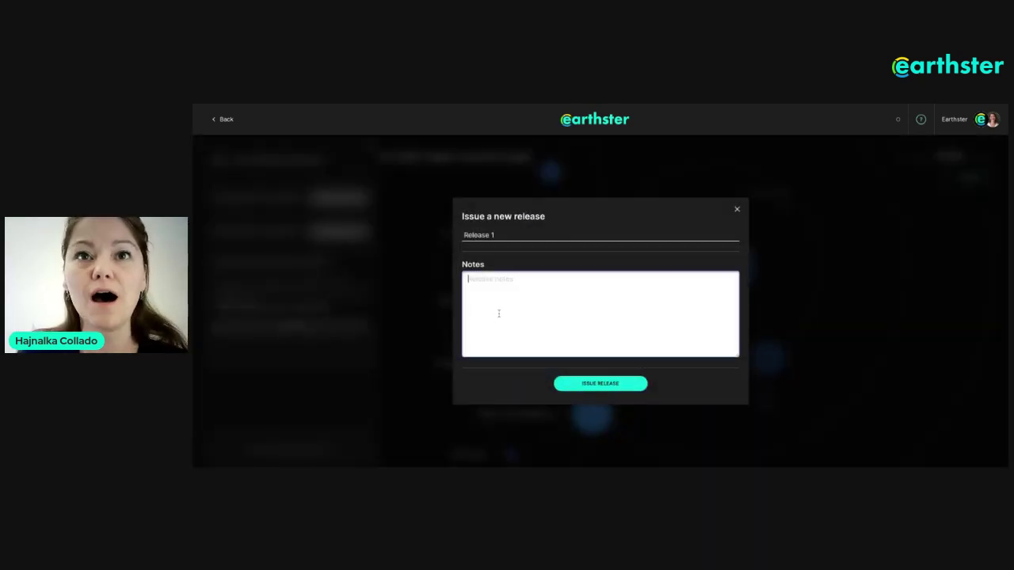
pyautogui.write('added')
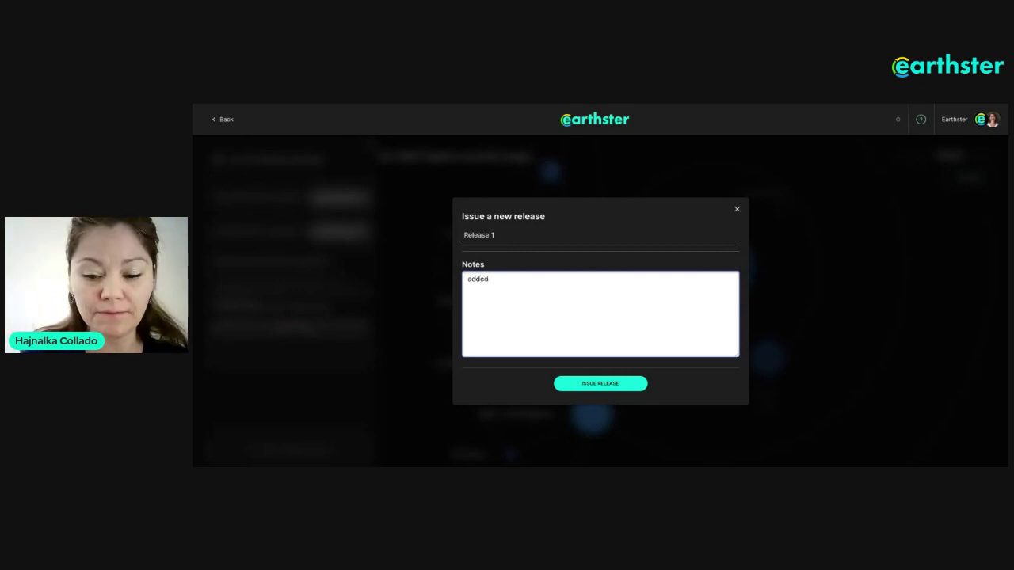
pyautogui.write(' paper')
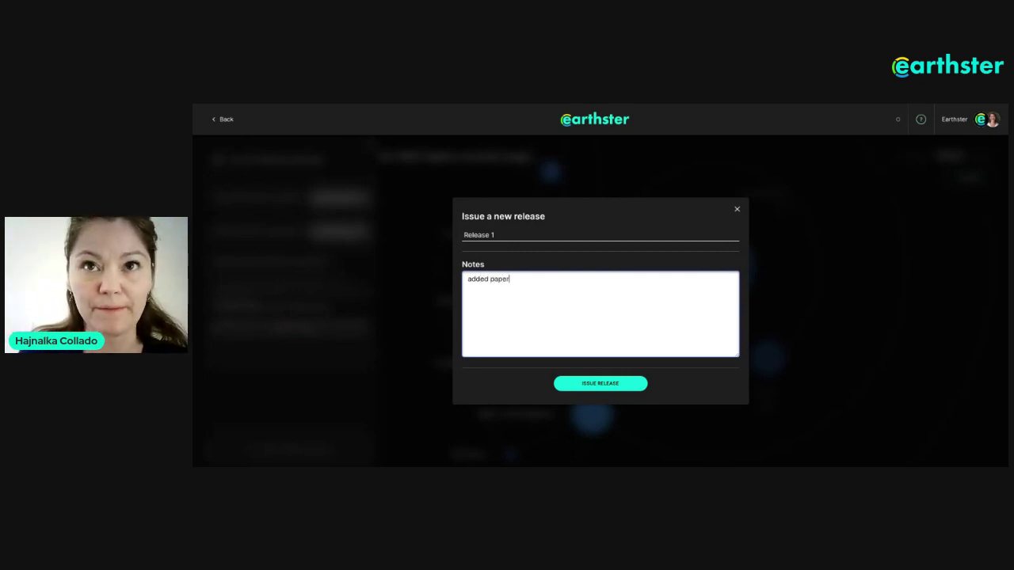
pyautogui.click(596, 385)
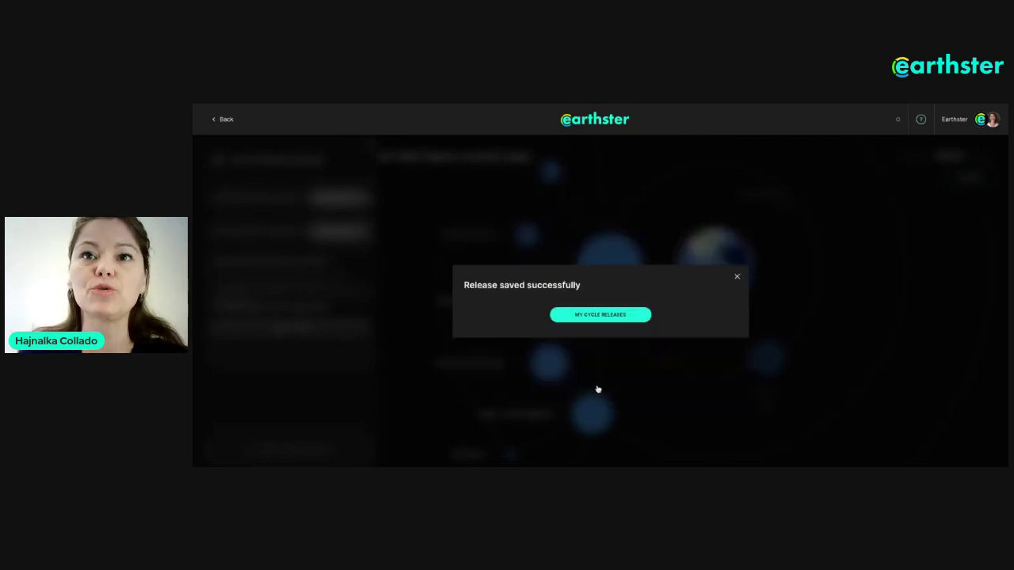
pyautogui.click(736, 279)
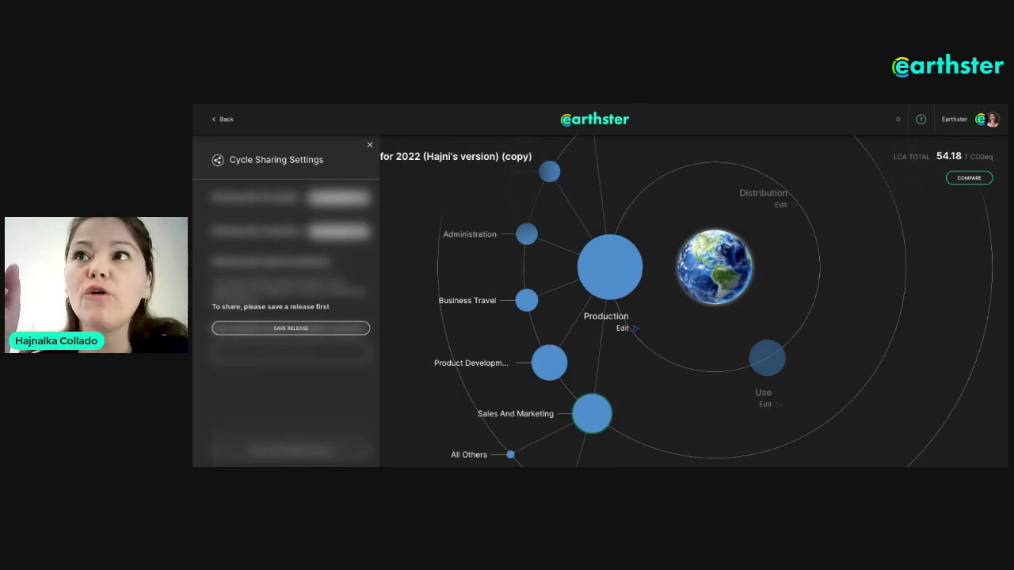
pyautogui.press('Escape')
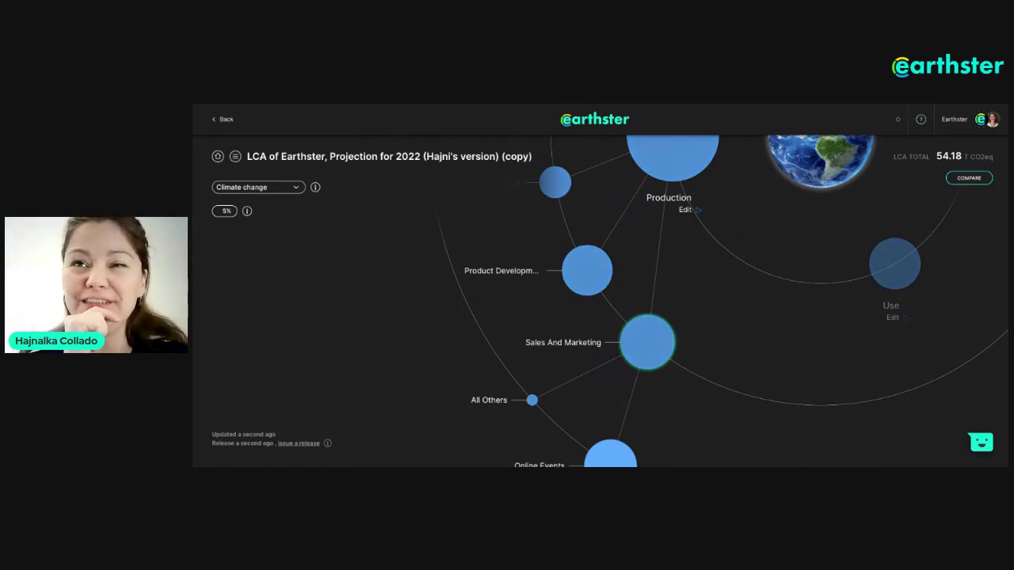
# Review the cycle's releases and their impact progress, and close the overview
pyautogui.click(235, 157)
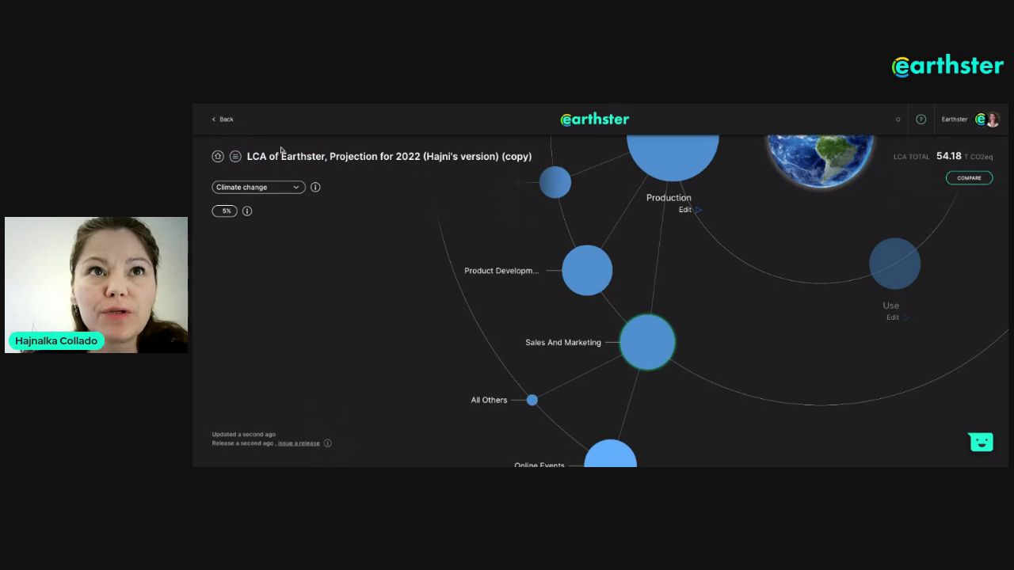
pyautogui.moveTo(235, 157)
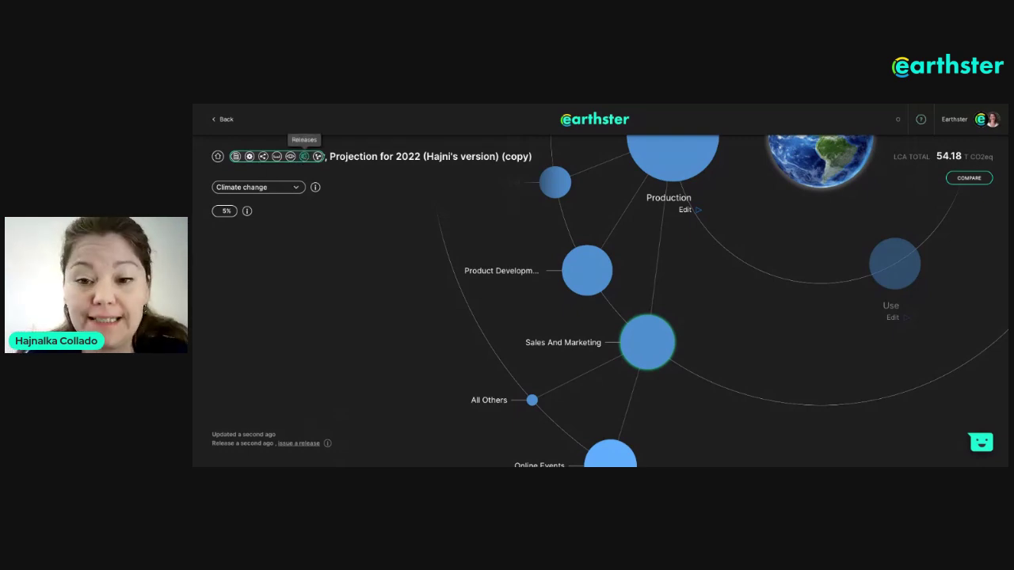
pyautogui.click(305, 156)
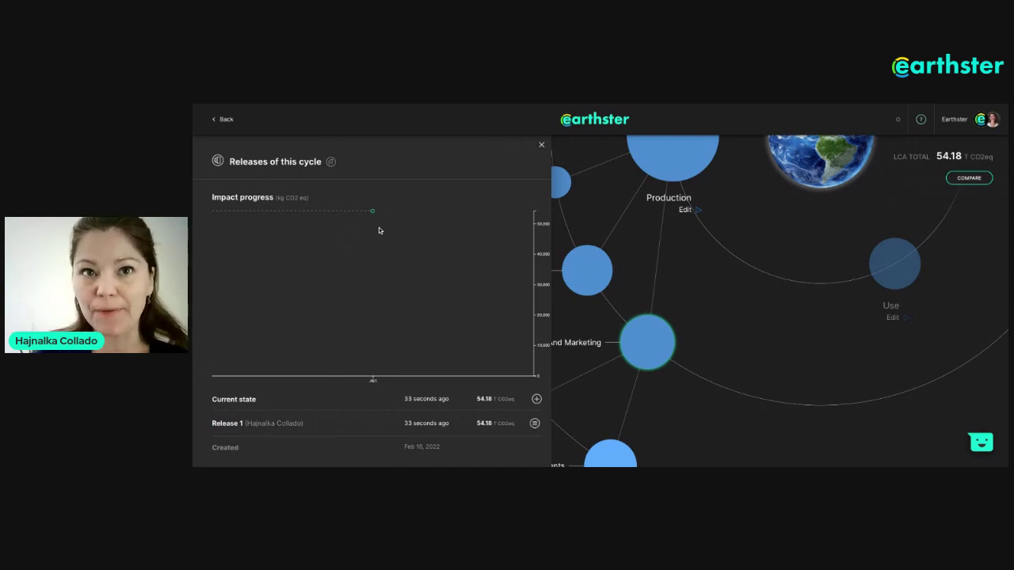
pyautogui.click(542, 146)
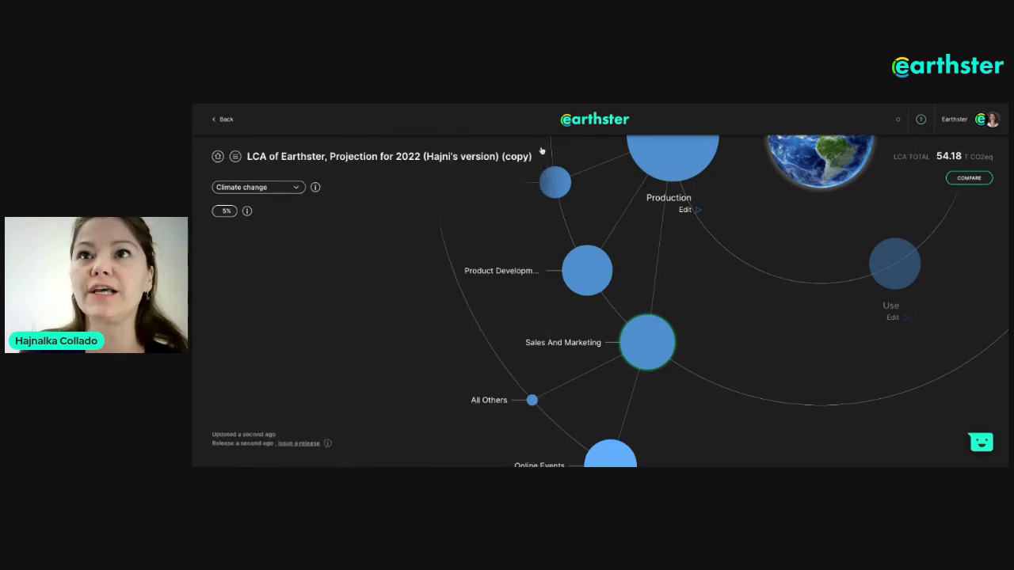
# Search for "fabric" as a new process for the Sales and marketing bundle and show only material product results
pyautogui.click(673, 151)
pyautogui.click(672, 150)
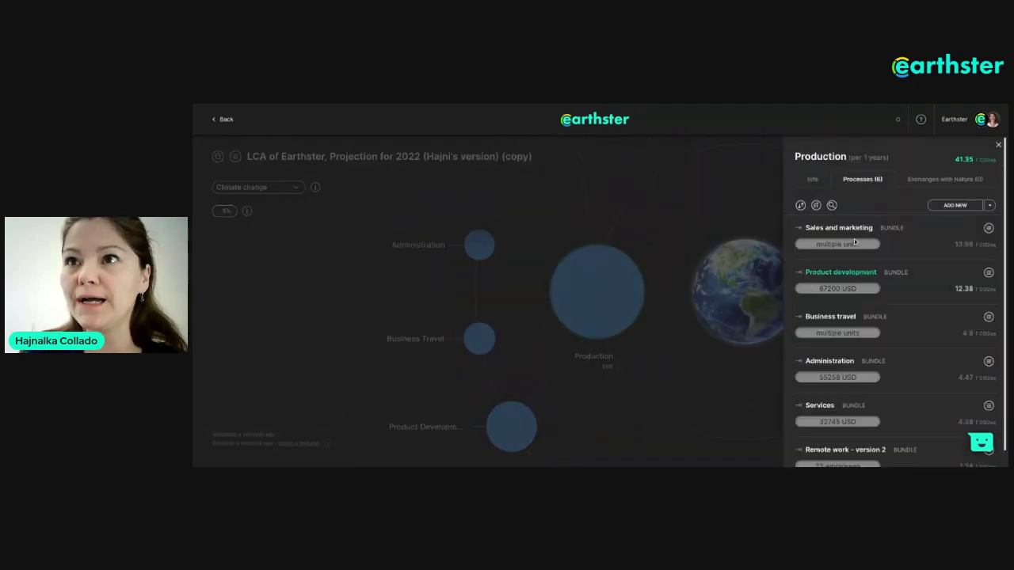
pyautogui.click(835, 229)
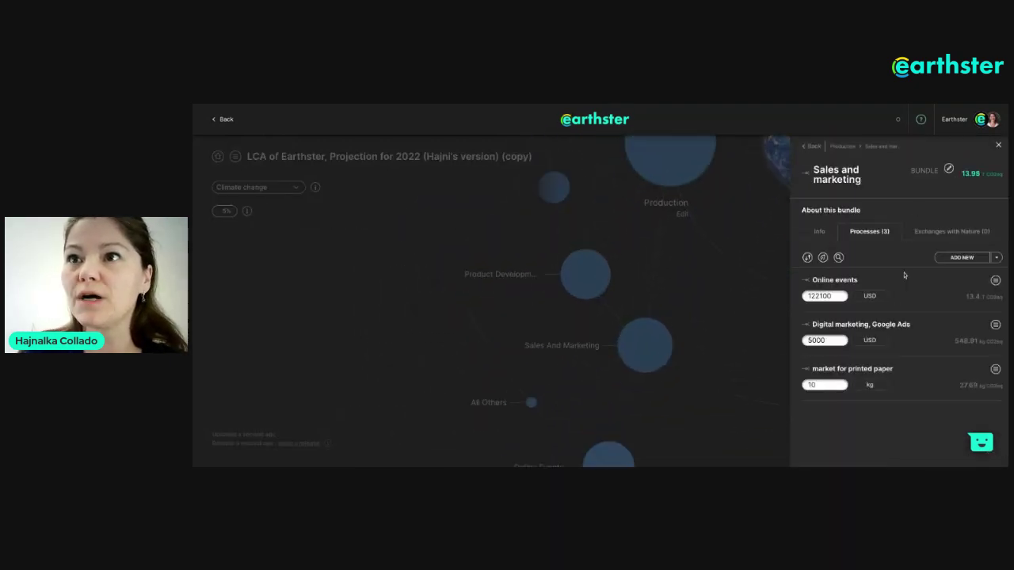
pyautogui.click(960, 259)
pyautogui.click(548, 194)
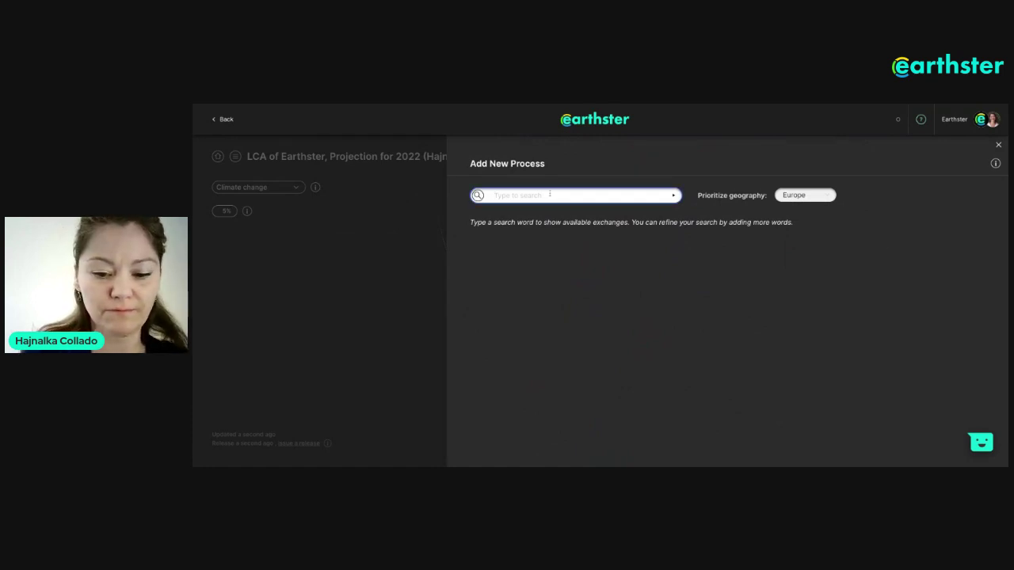
pyautogui.write('fabric')
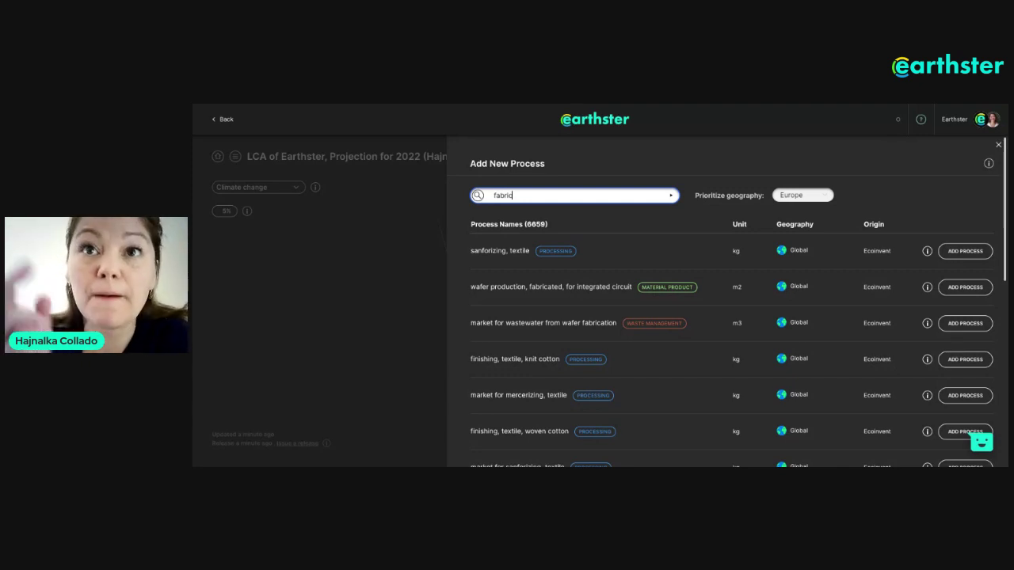
pyautogui.moveTo(550, 262)
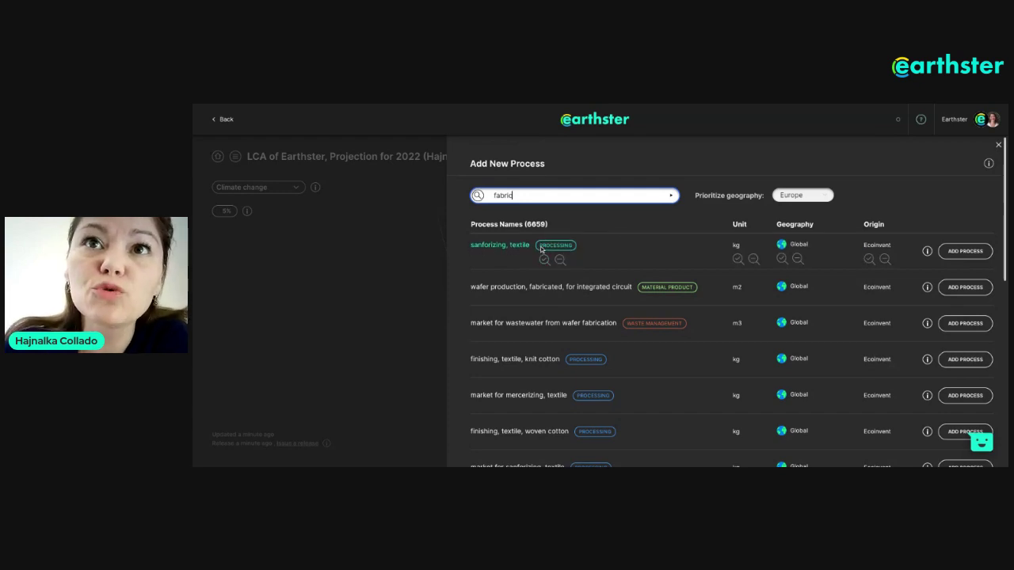
pyautogui.moveTo(667, 297)
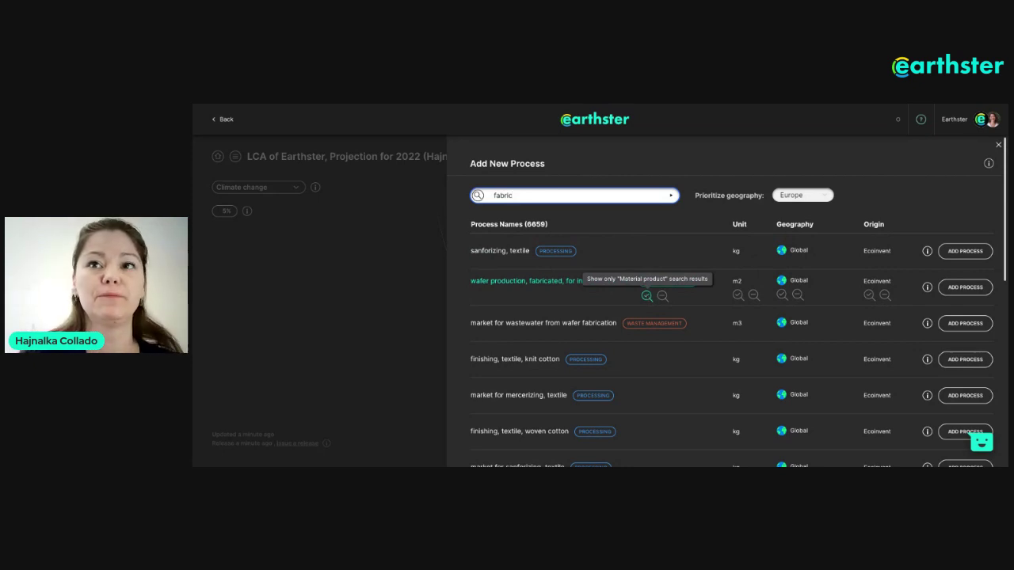
pyautogui.click(646, 295)
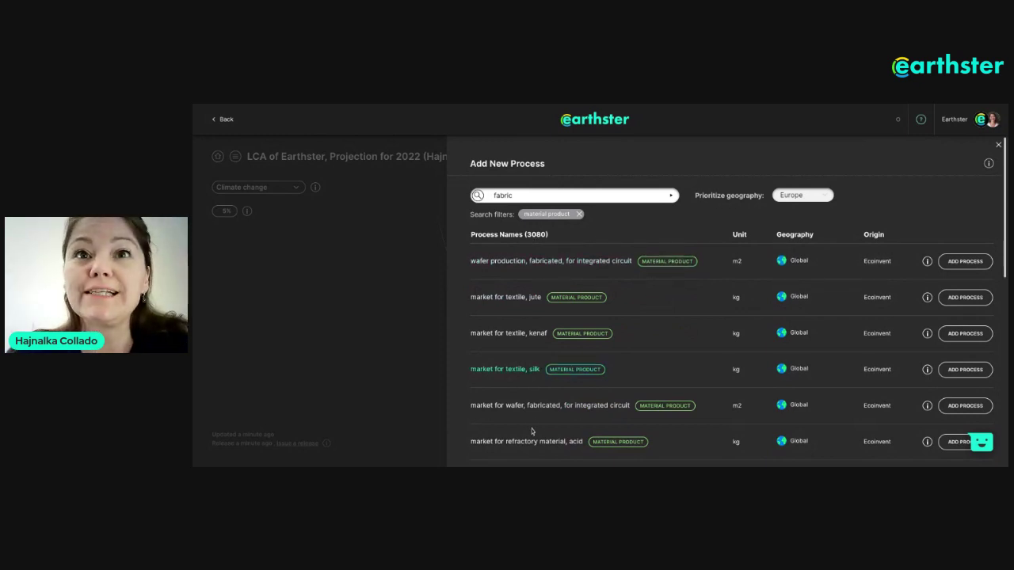
# Review the details of "market for textile, silk" and add it to the Sales and marketing bundle with an amount of 1 kg
pyautogui.scroll(-1, 613, 285)
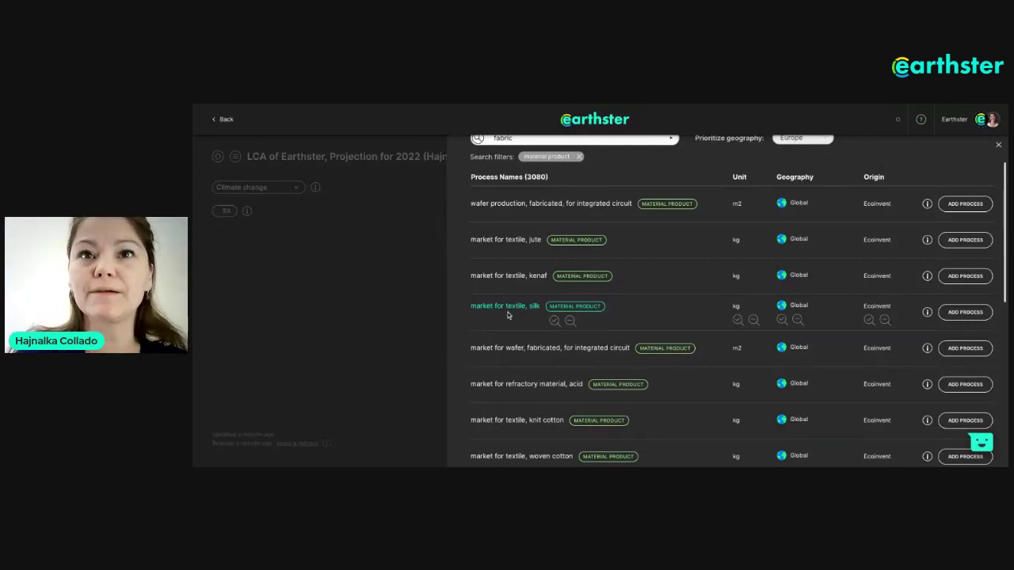
pyautogui.click(926, 312)
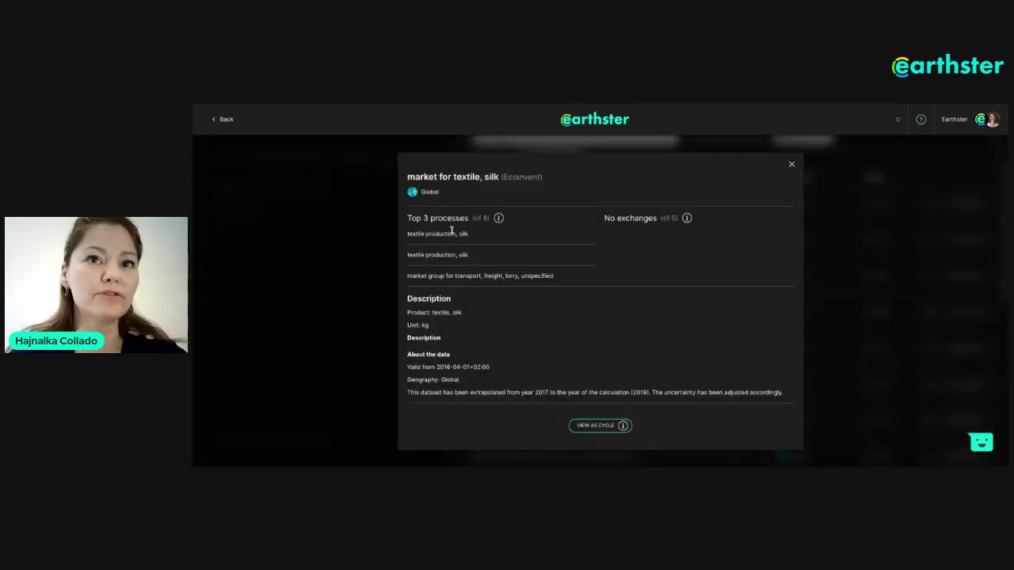
pyautogui.click(792, 165)
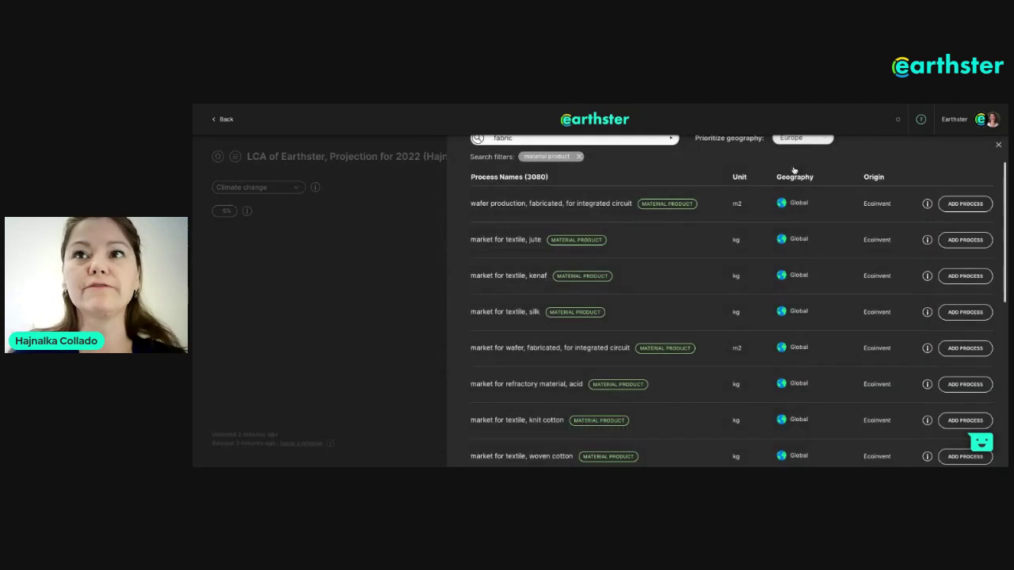
pyautogui.moveTo(519, 316)
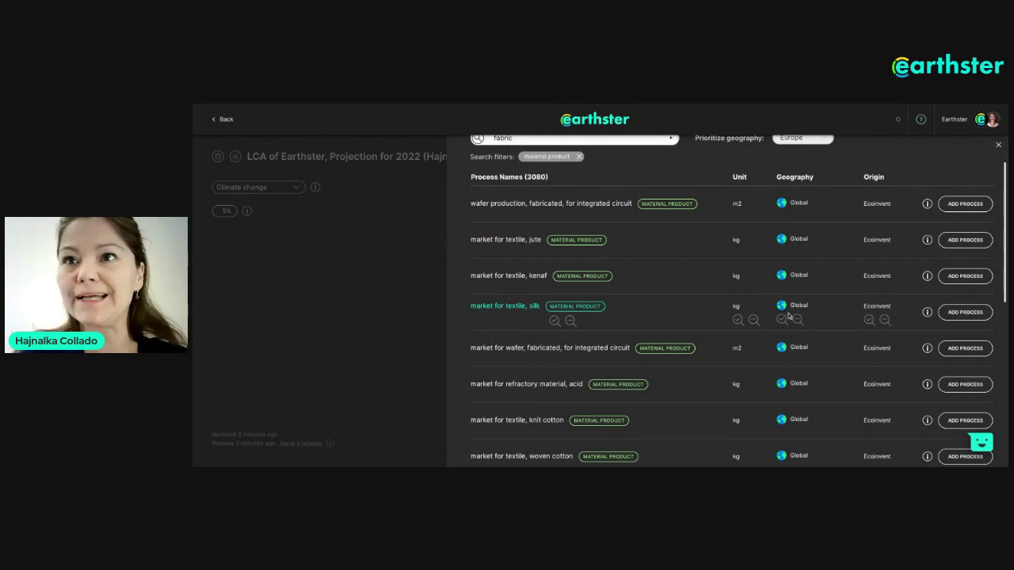
pyautogui.click(964, 313)
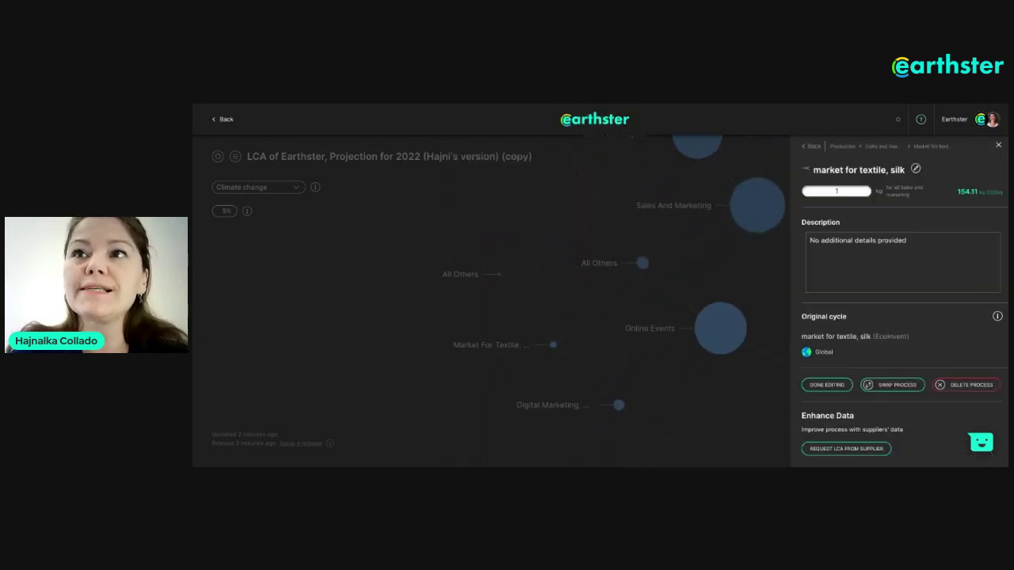
pyautogui.click(849, 190)
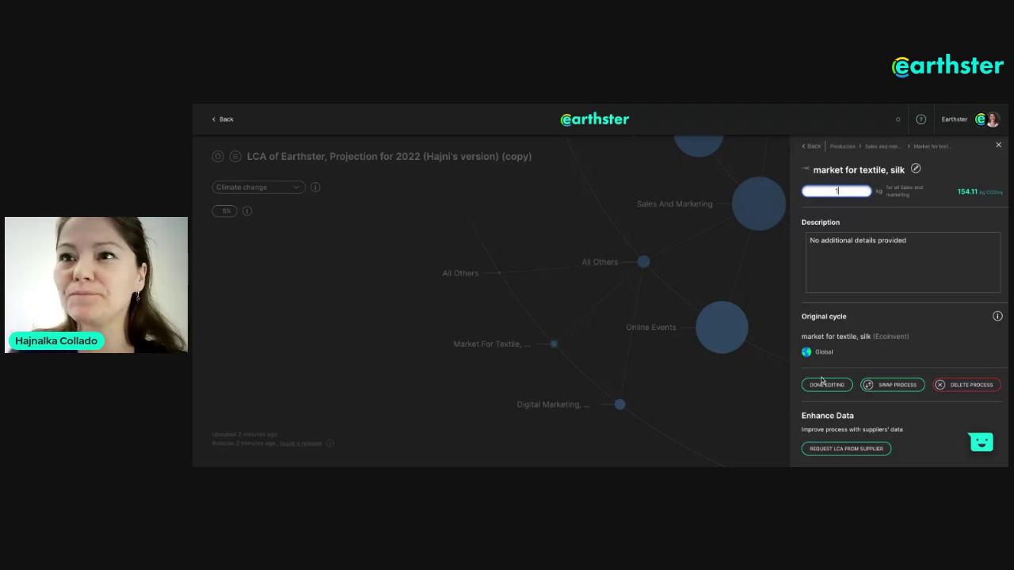
# Set the silk textile process description to "printed flag", finish editing, and return to the cycle view
pyautogui.click(835, 261)
pyautogui.hotkey('ctrl', 'a')
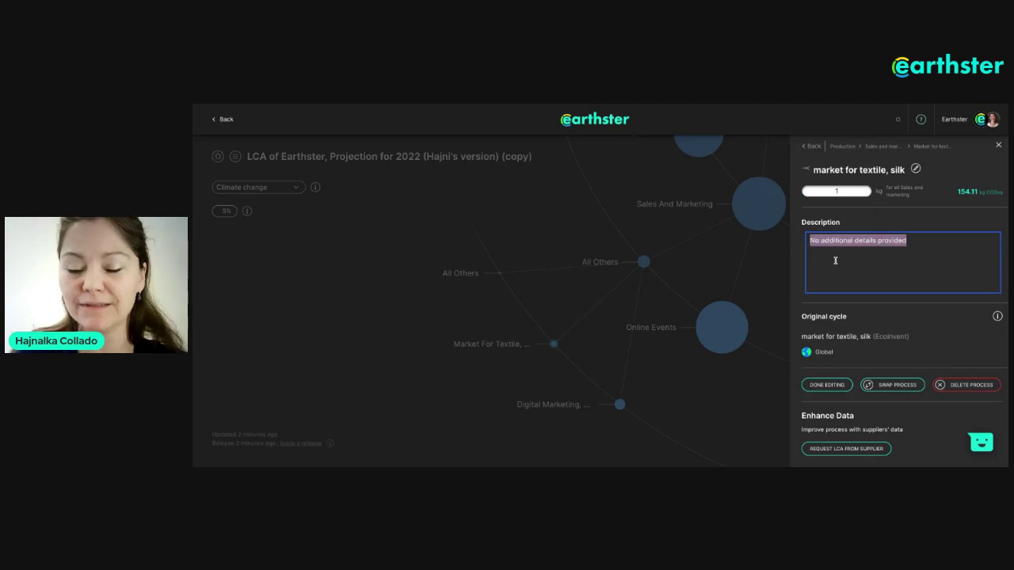
pyautogui.write('printed ')
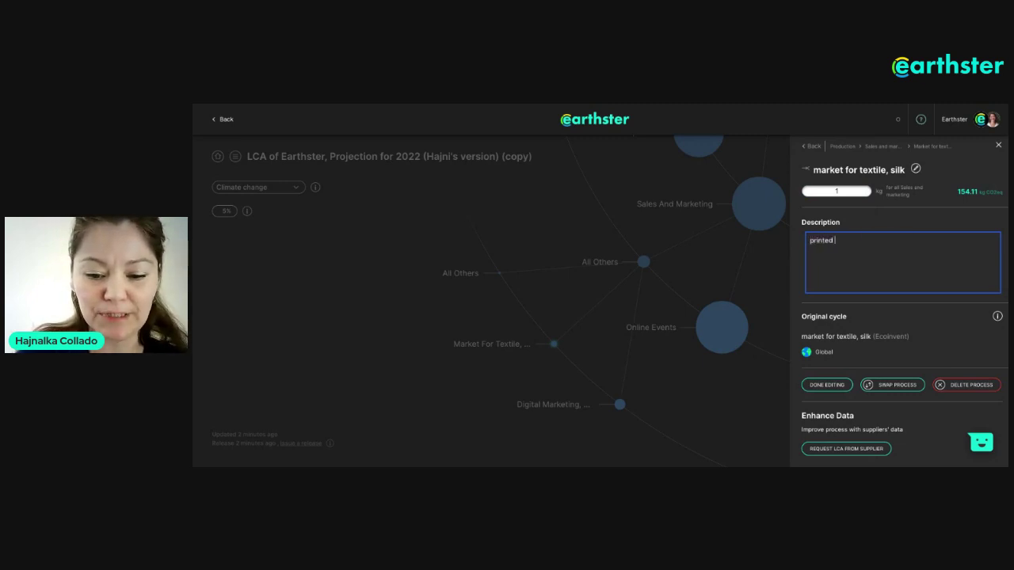
pyautogui.write('flag')
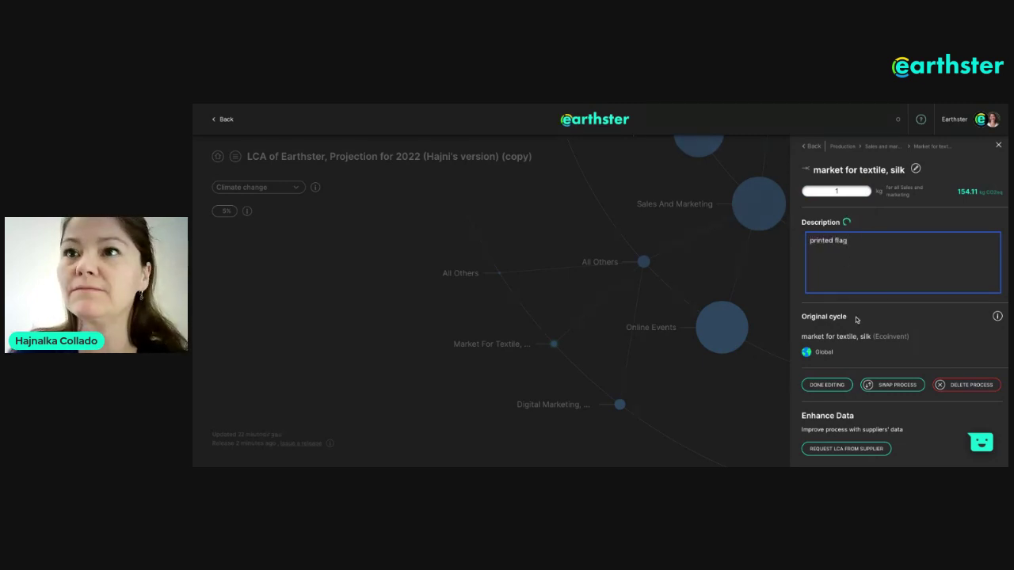
pyautogui.click(833, 390)
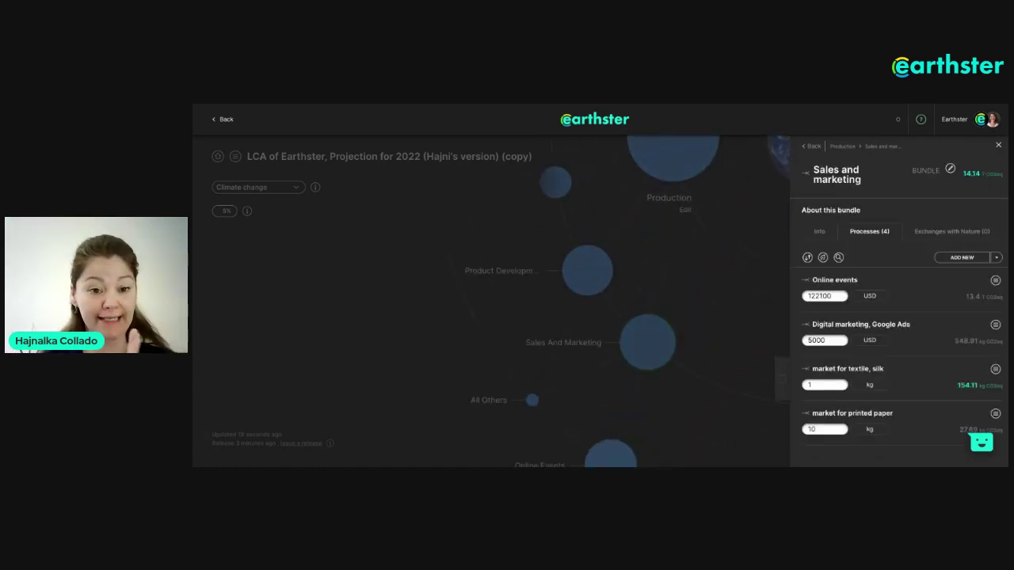
pyautogui.click(998, 147)
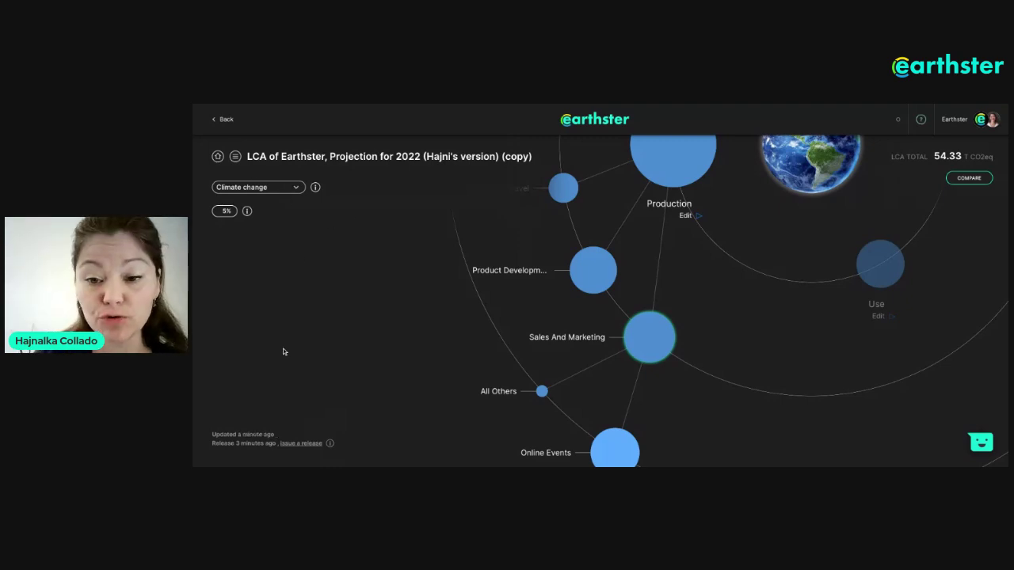
# Issue a second release of the cycle with the notes "added fabric" and open the cycle's releases
pyautogui.click(295, 443)
pyautogui.write('ade')
pyautogui.write('ed ')
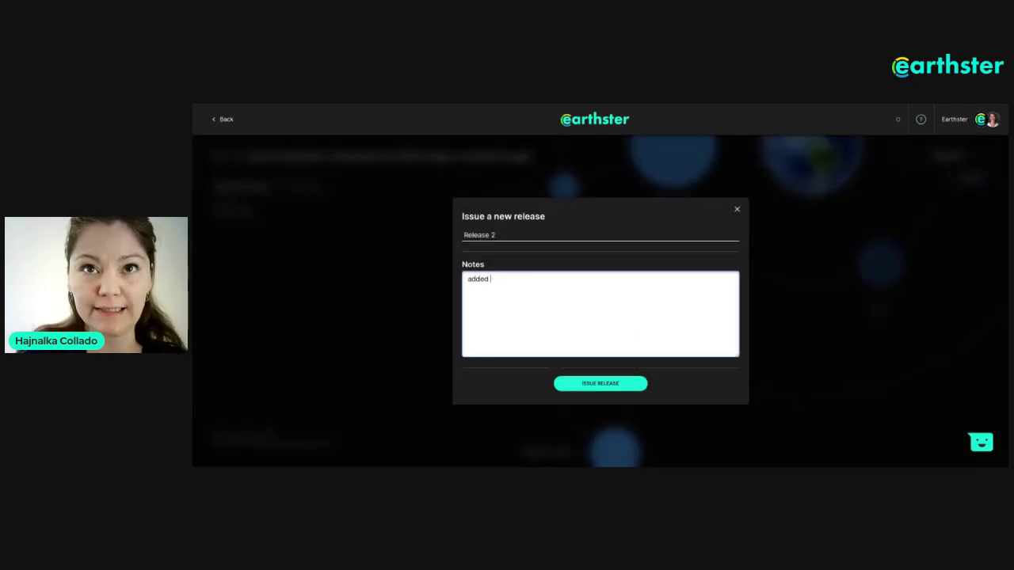
pyautogui.write('ffabric')
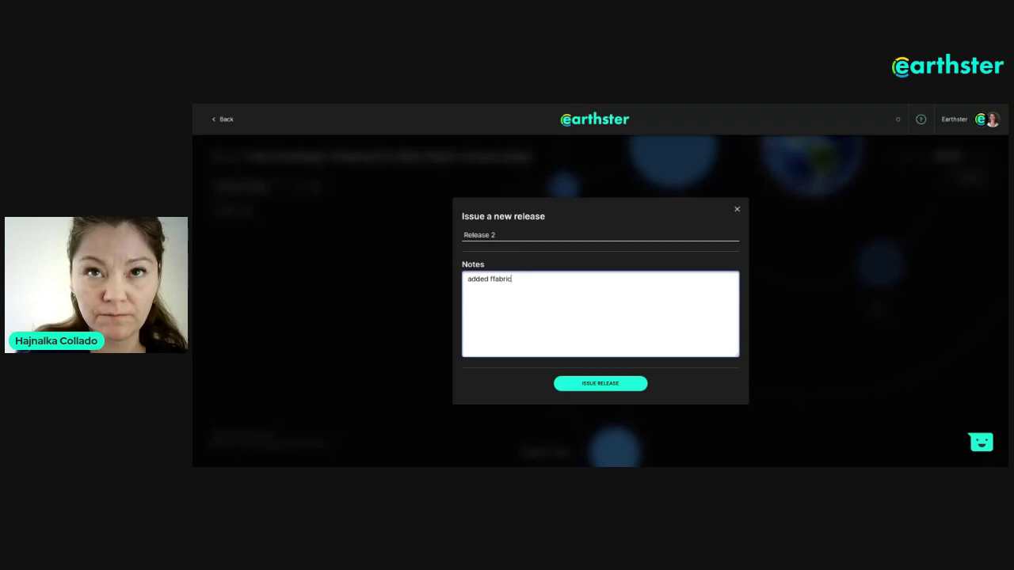
pyautogui.click(492, 279)
pyautogui.press('BackSpace')
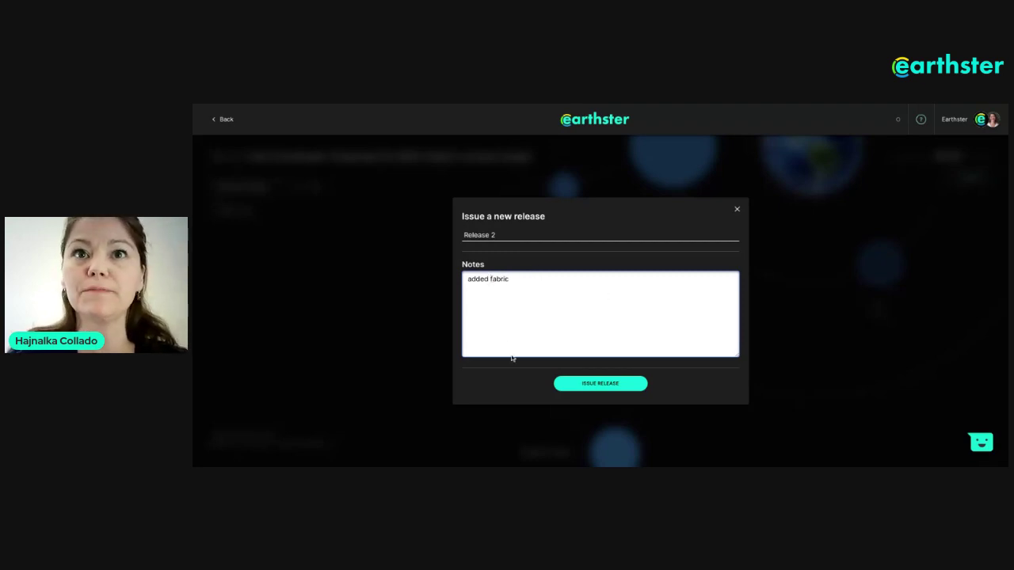
pyautogui.click(591, 388)
pyautogui.click(591, 388)
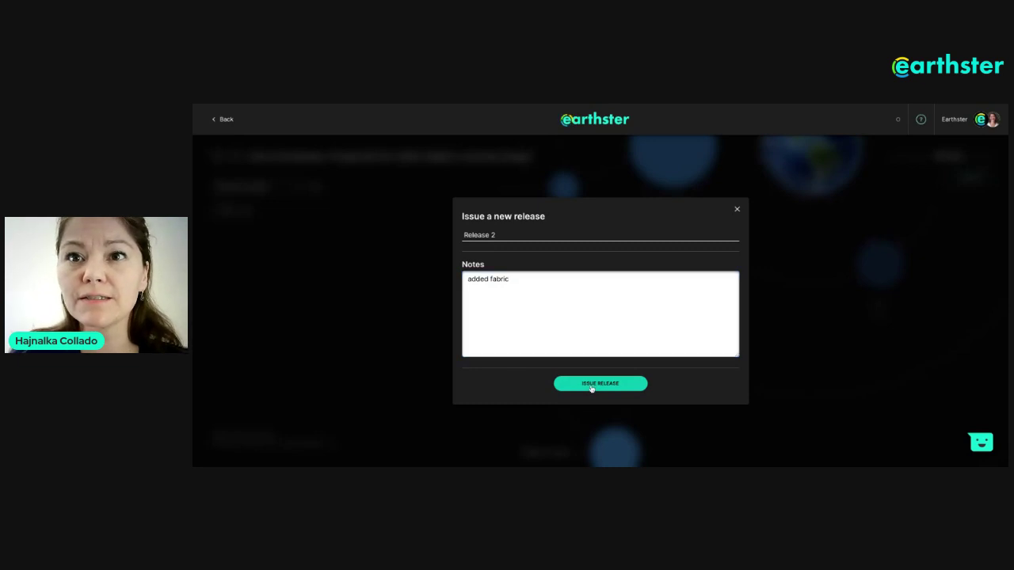
pyautogui.click(602, 317)
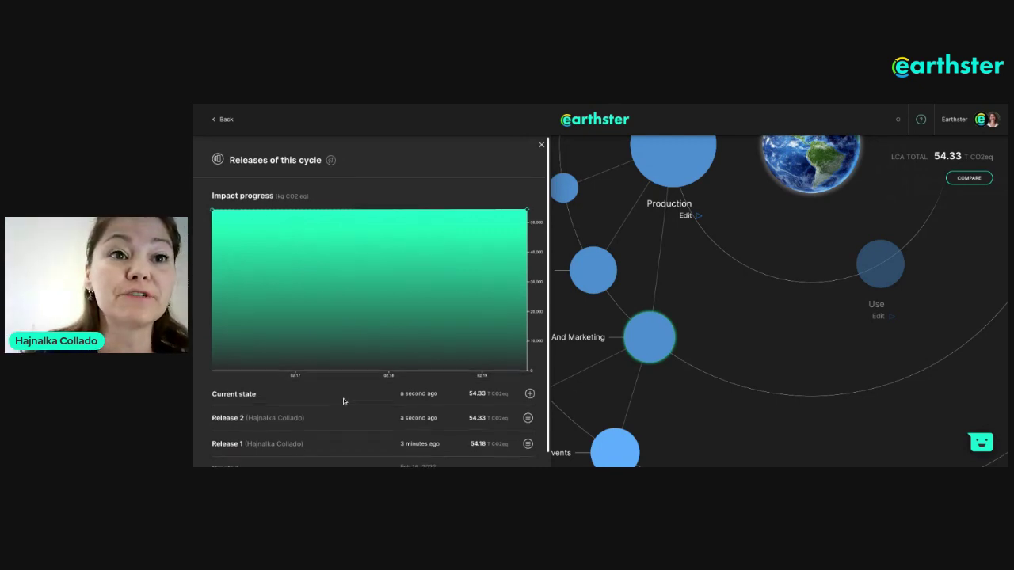
# Review the notes of Release 1 in the cycle's releases and return to the cycle view
pyautogui.scroll(-1, 344, 403)
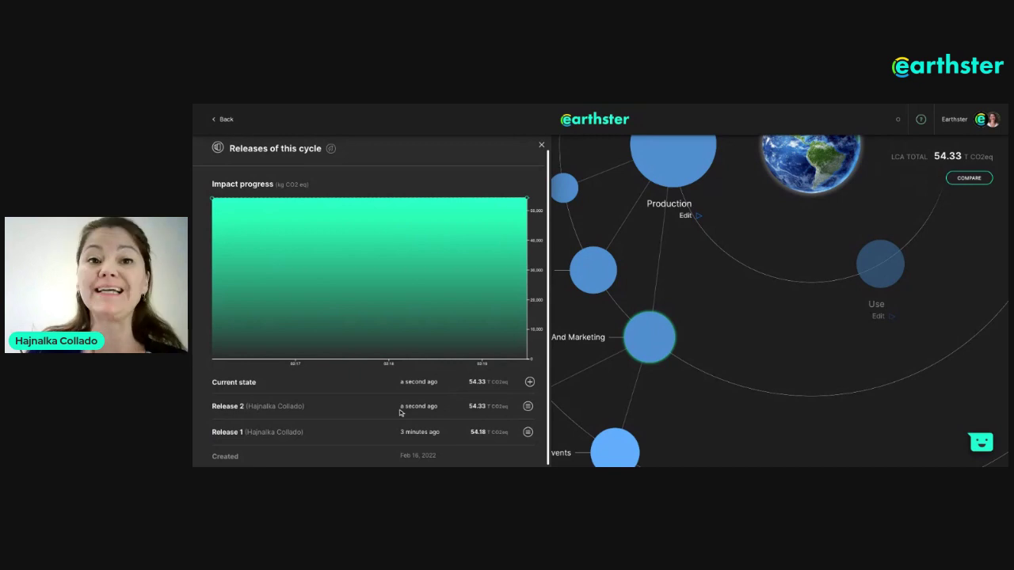
pyautogui.moveTo(527, 433)
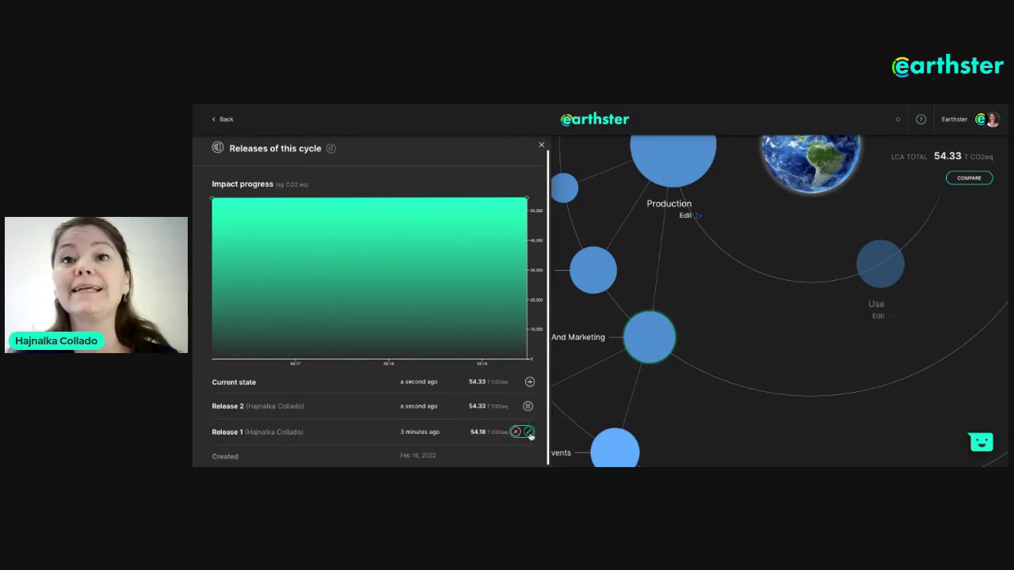
pyautogui.click(529, 431)
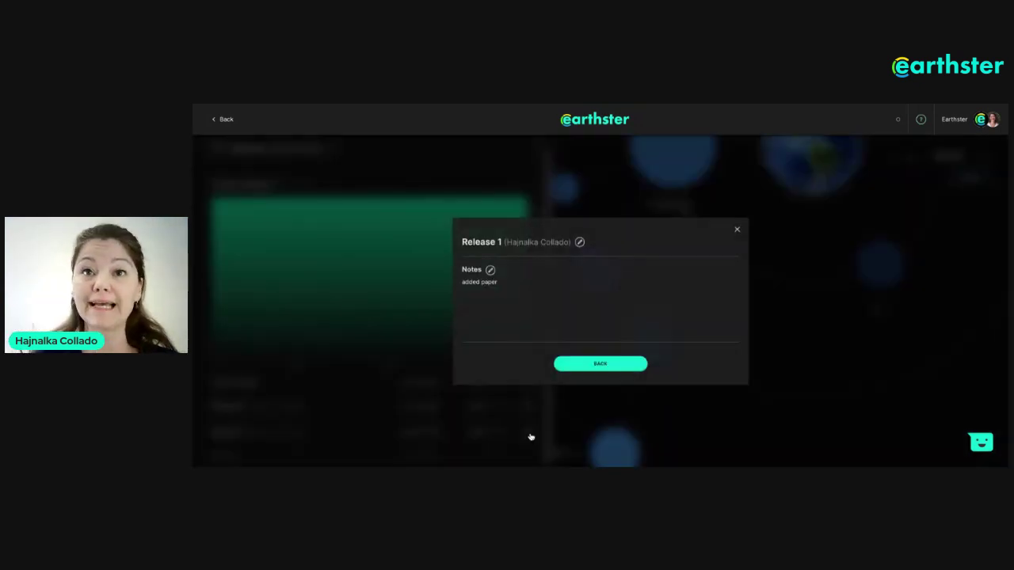
pyautogui.click(737, 230)
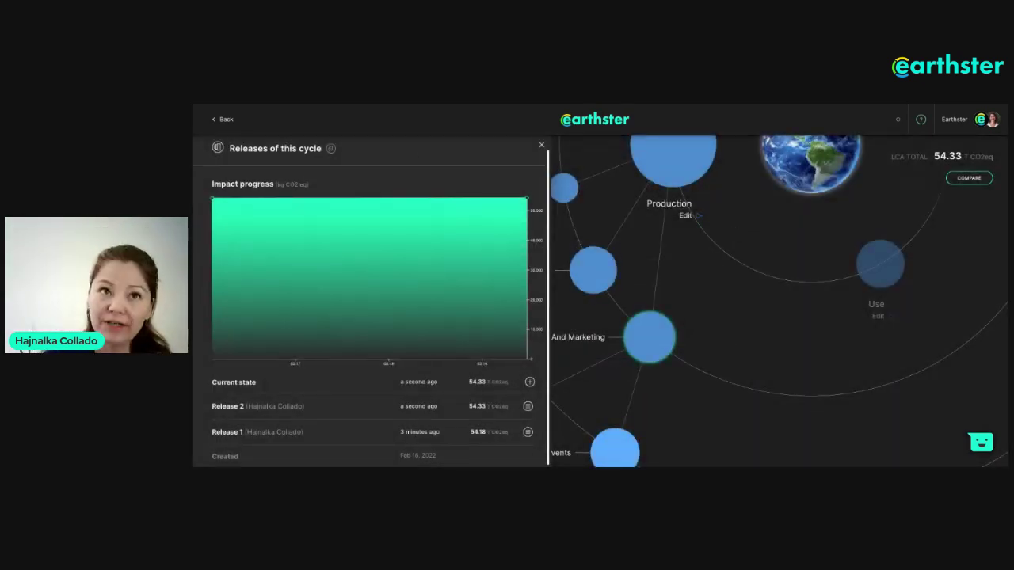
pyautogui.click(541, 145)
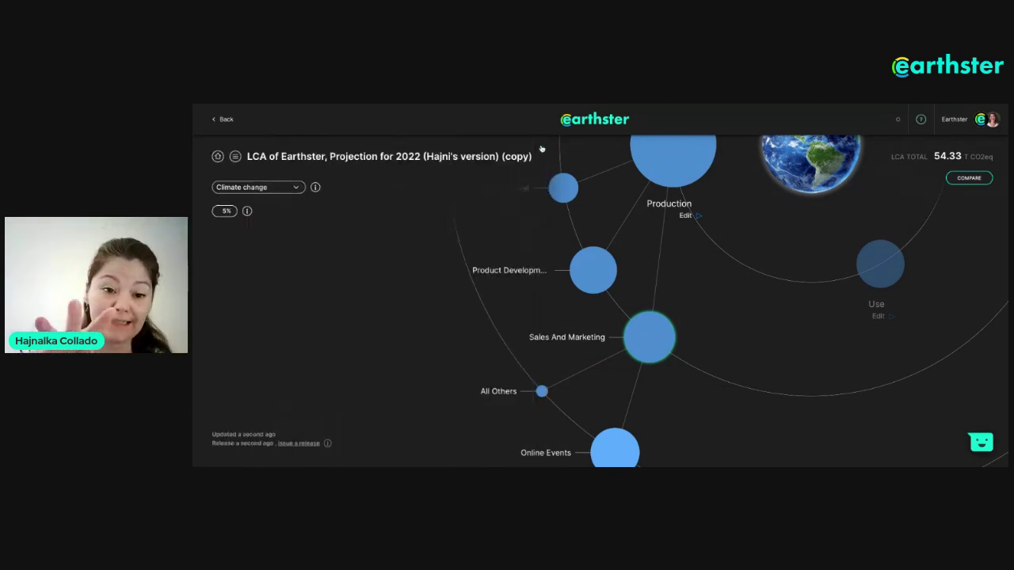
# Create a comparison from the LCA cycle and open the comparison's settings
pyautogui.click(969, 180)
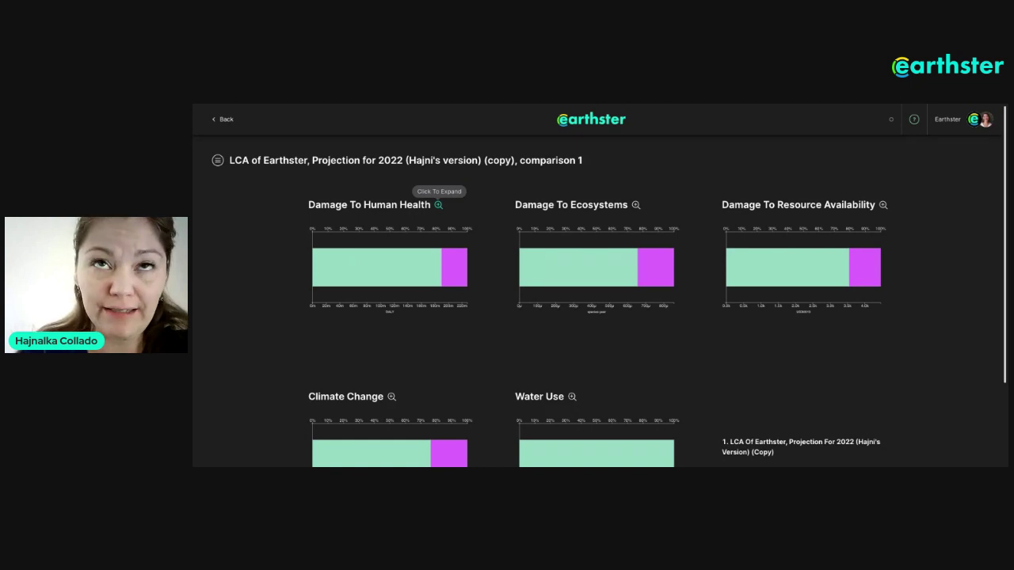
pyautogui.click(218, 162)
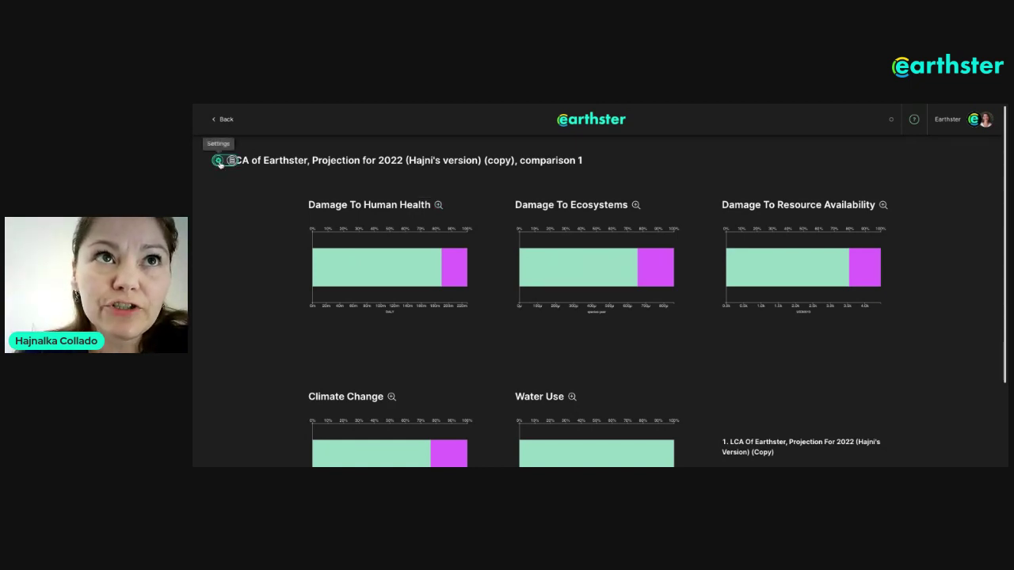
pyautogui.click(218, 161)
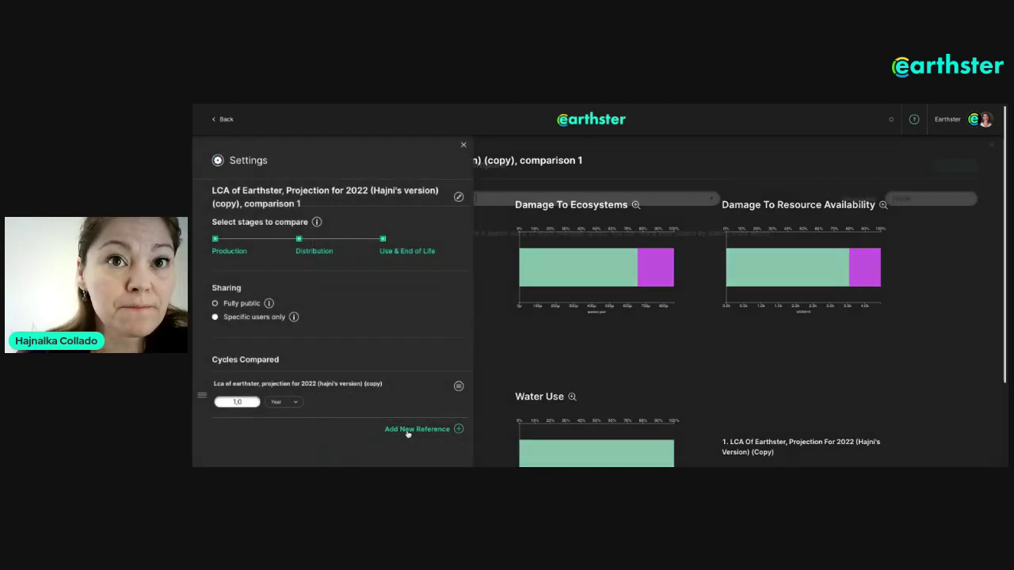
# Search for "Lca of earthster" as a new reference for the comparison and look through the available cycles
pyautogui.click(407, 429)
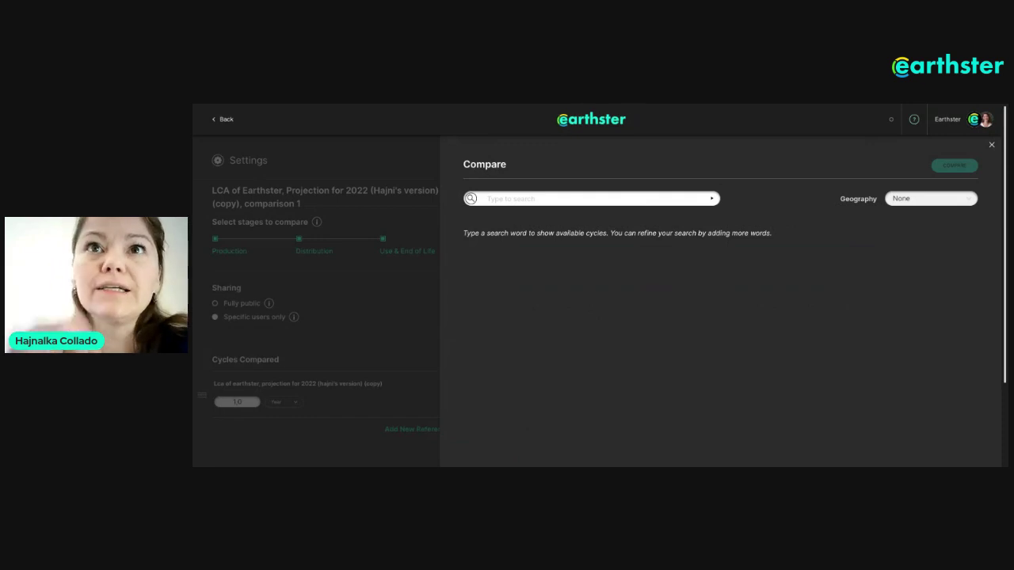
pyautogui.click(517, 199)
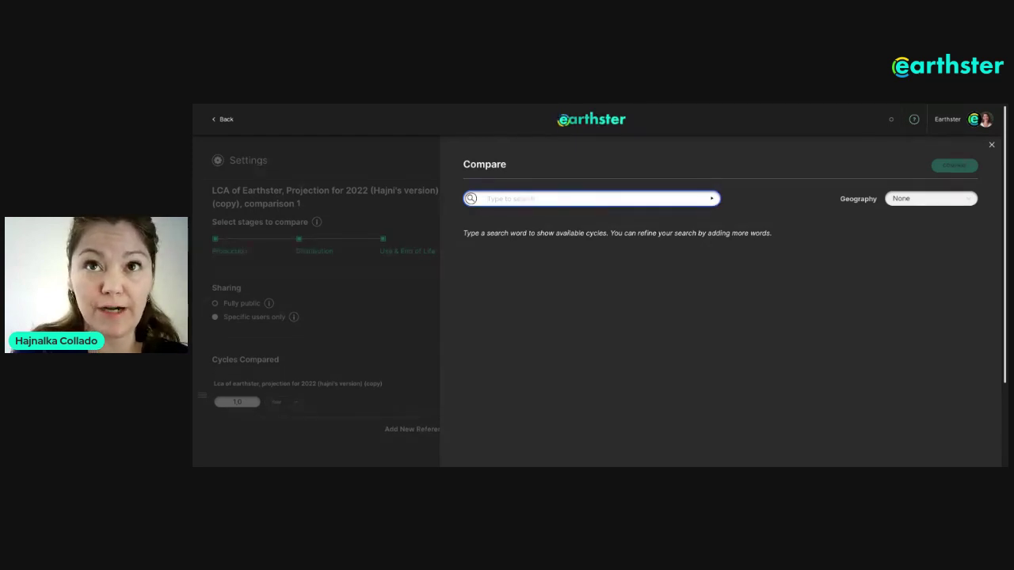
pyautogui.write('Lca of ea')
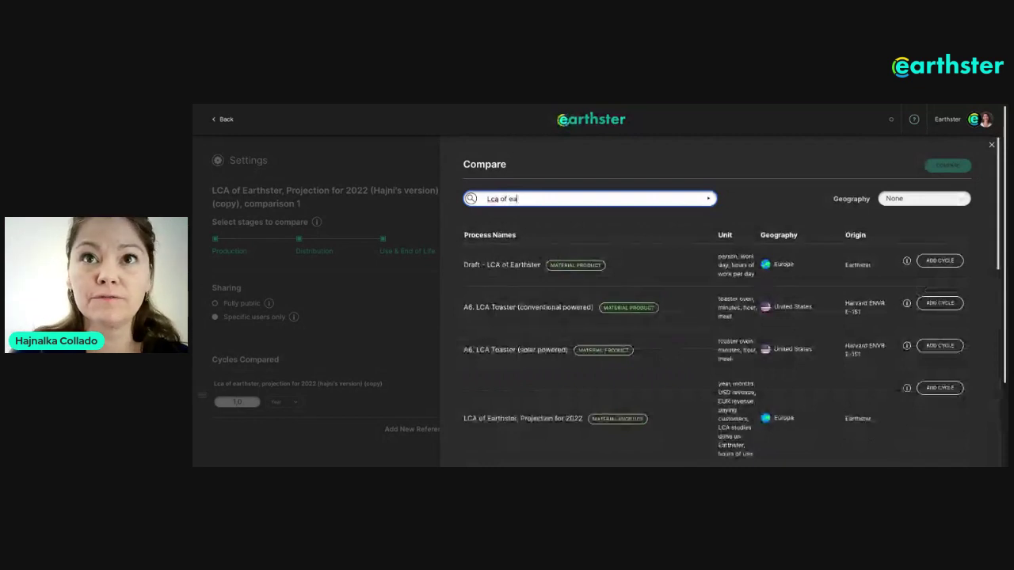
pyautogui.write('rthster')
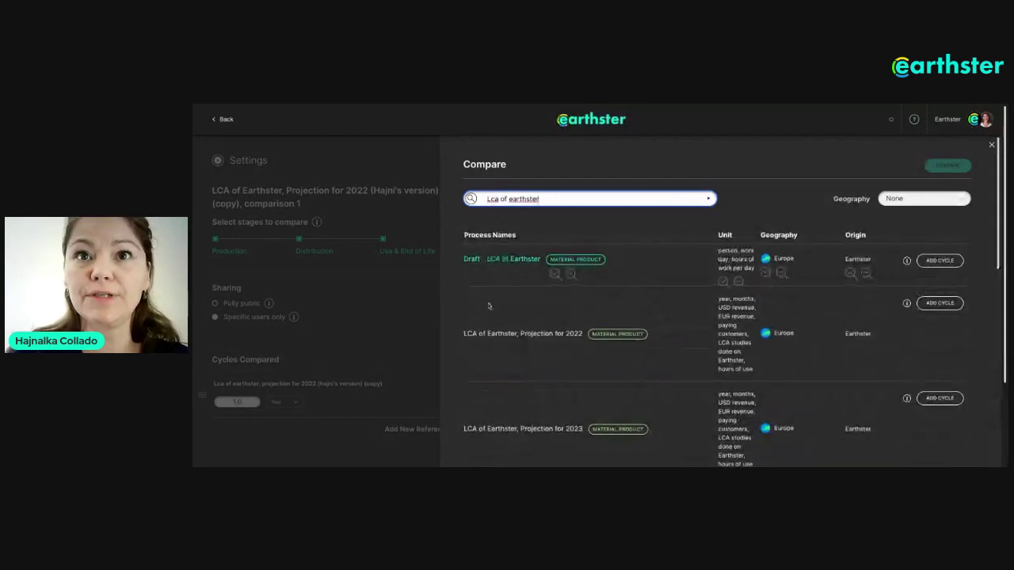
pyautogui.scroll(-1, 560, 379)
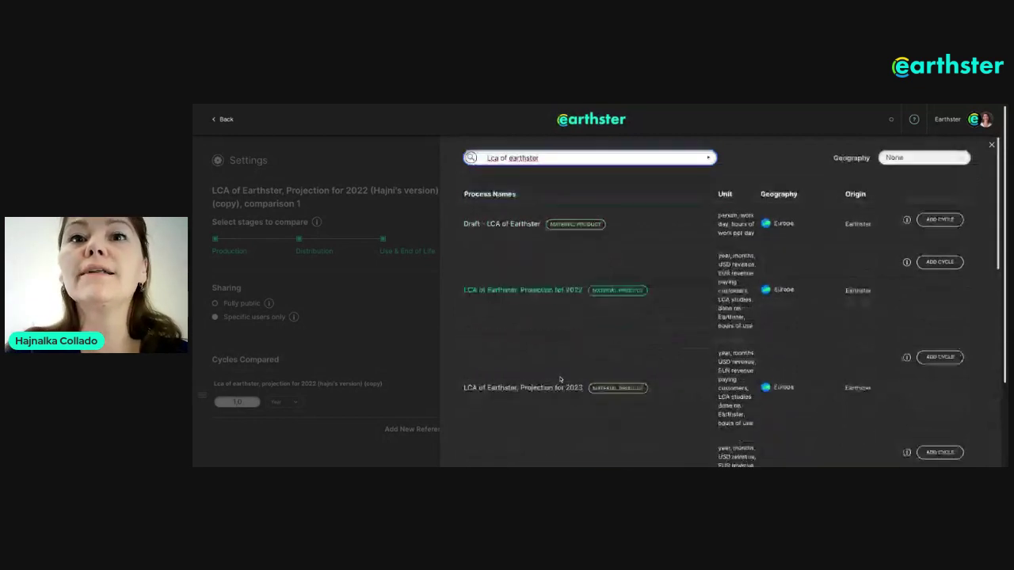
pyautogui.scroll(-5, 560, 379)
pyautogui.scroll(-5, 560, 379)
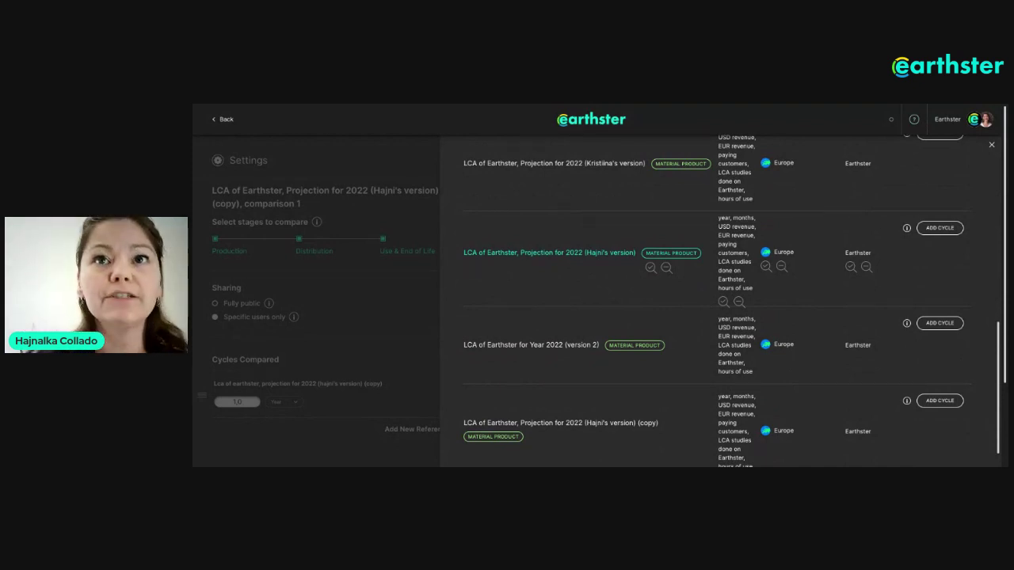
pyautogui.scroll(5, 609, 240)
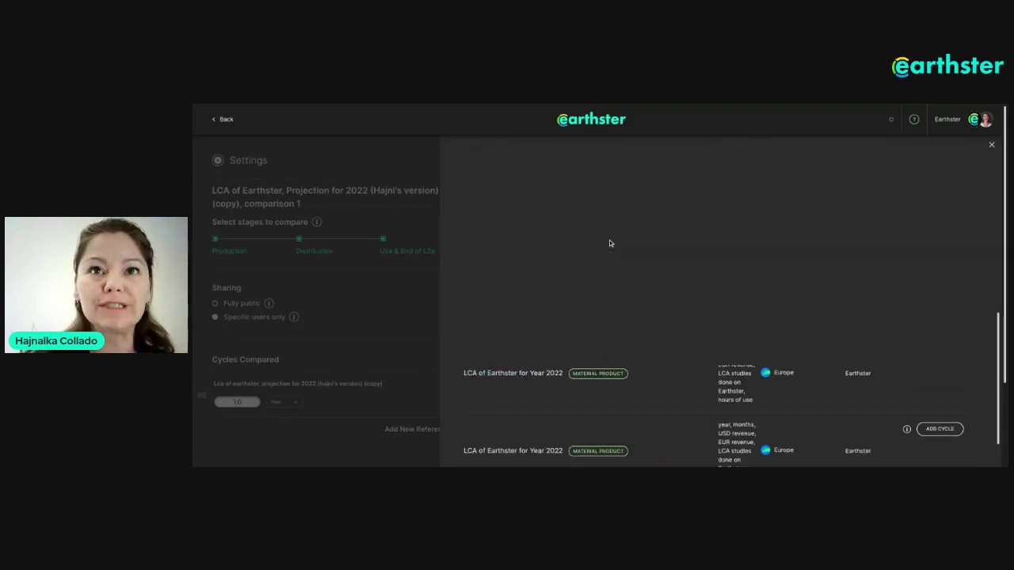
pyautogui.scroll(5, 609, 242)
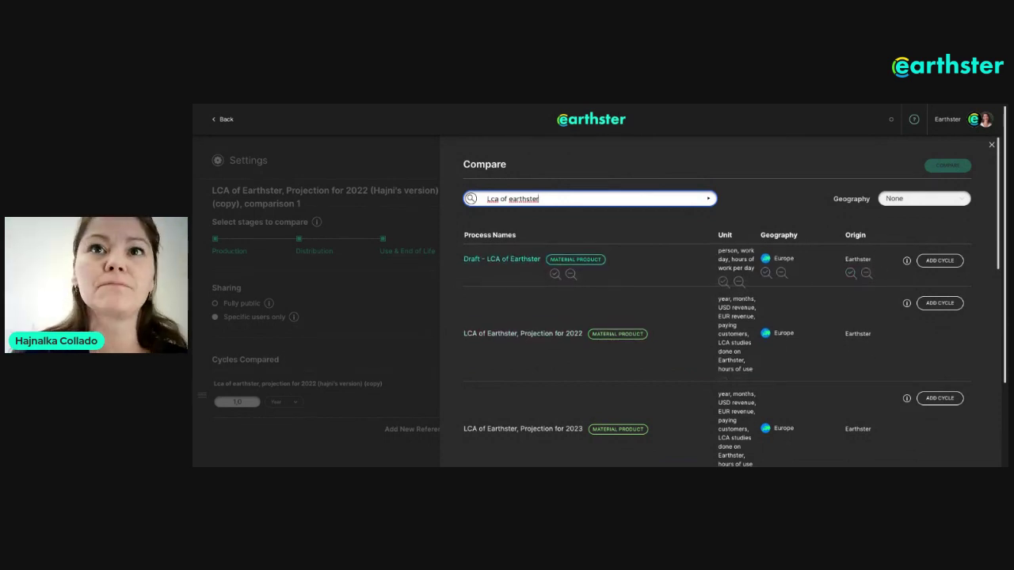
# Select the two team members' versions of "LCA of Earthster, Projection for 2022" for comparison, and return to the settings without adding them
pyautogui.scroll(-3, 875, 255)
pyautogui.scroll(-3, 652, 282)
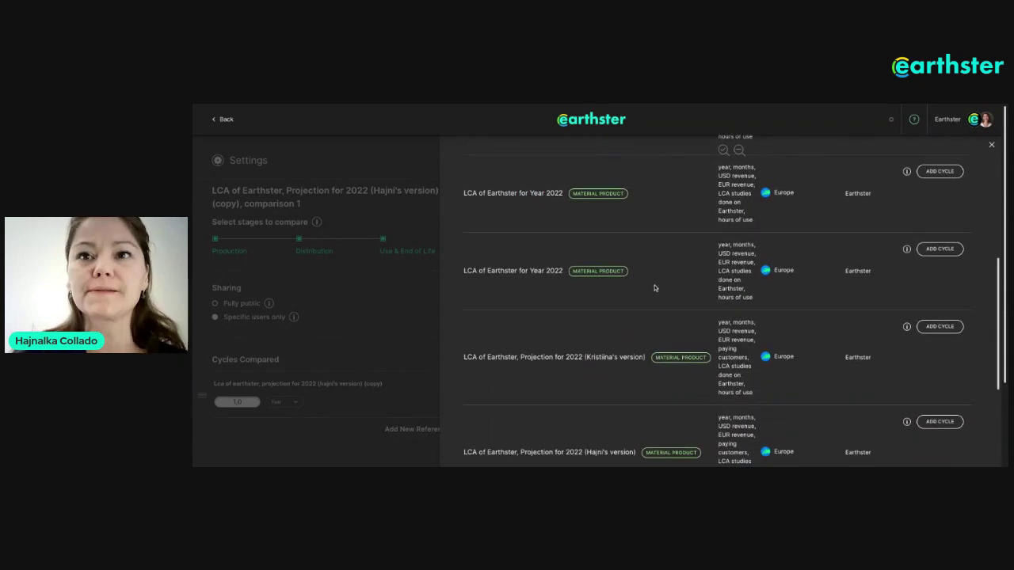
pyautogui.scroll(-3, 652, 283)
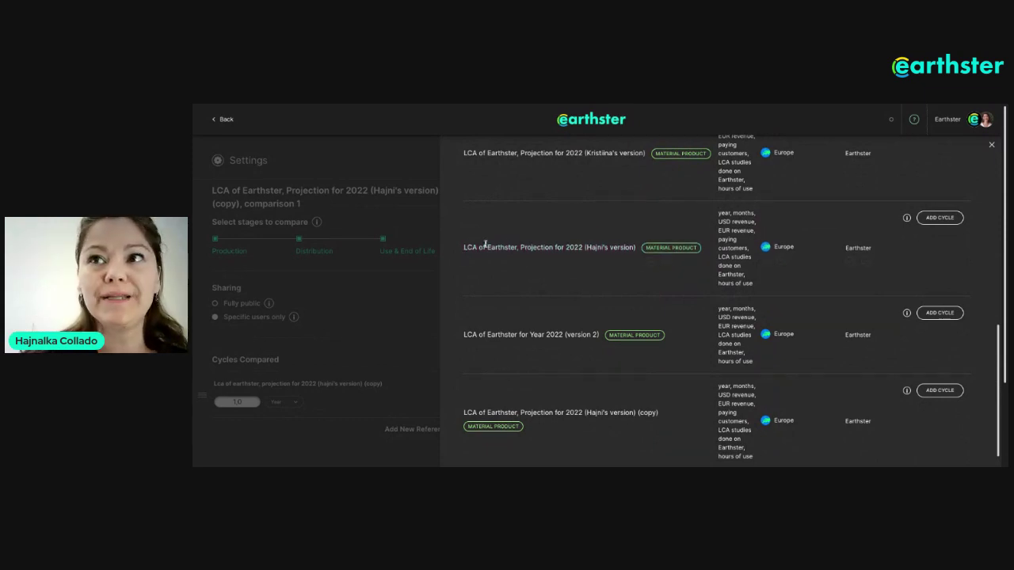
pyautogui.click(940, 219)
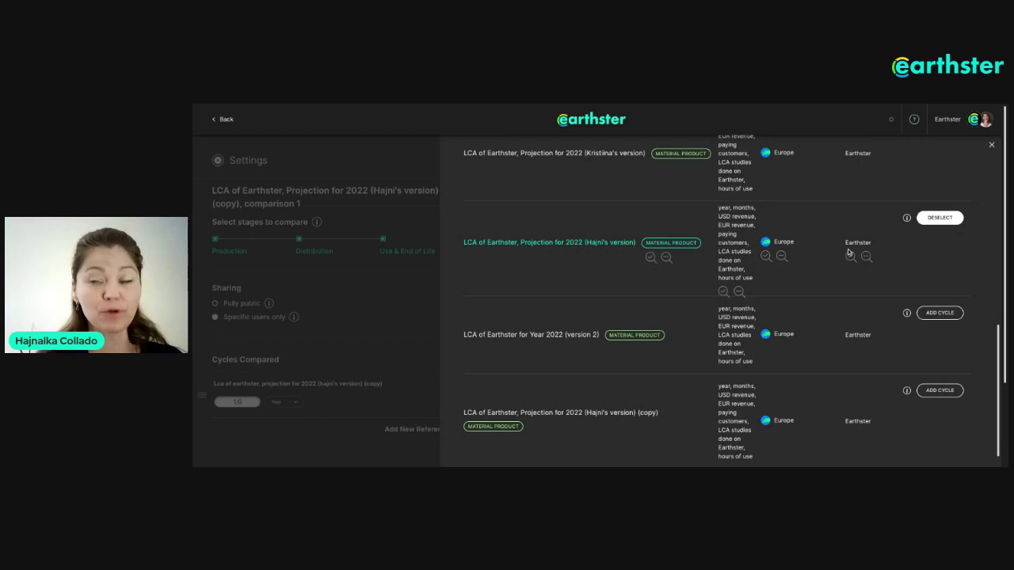
pyautogui.scroll(1, 814, 201)
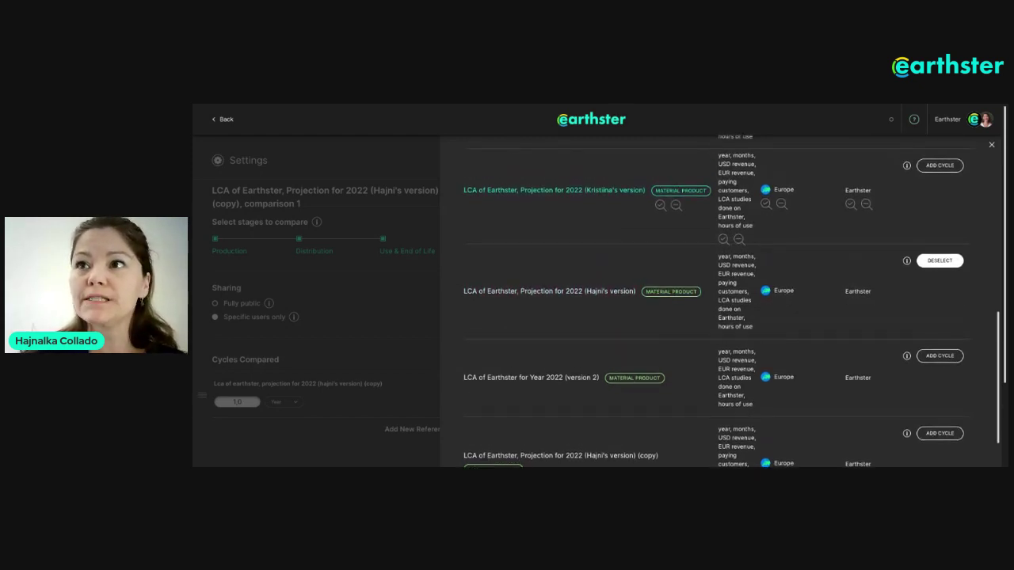
pyautogui.scroll(1, 603, 225)
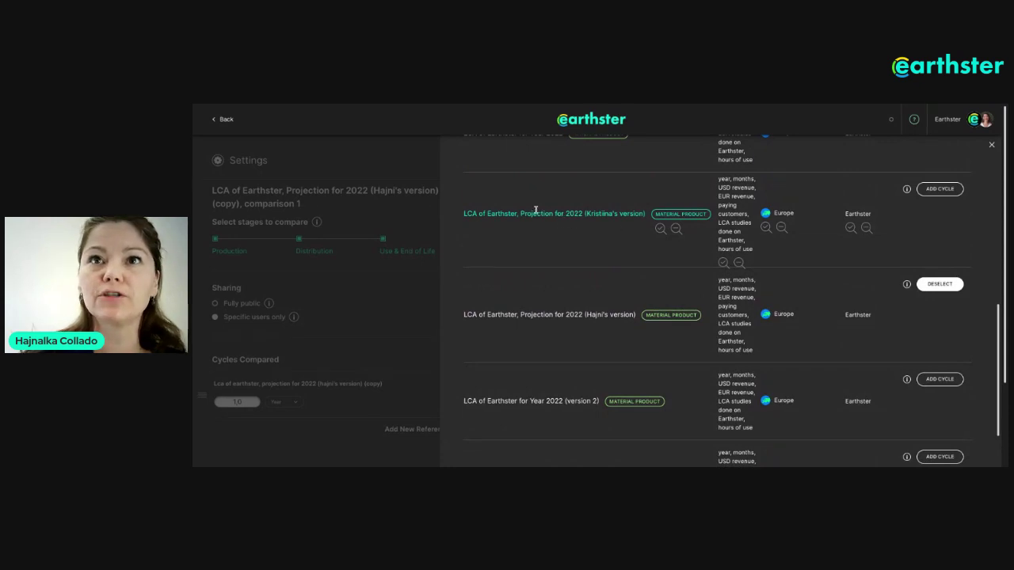
pyautogui.click(939, 190)
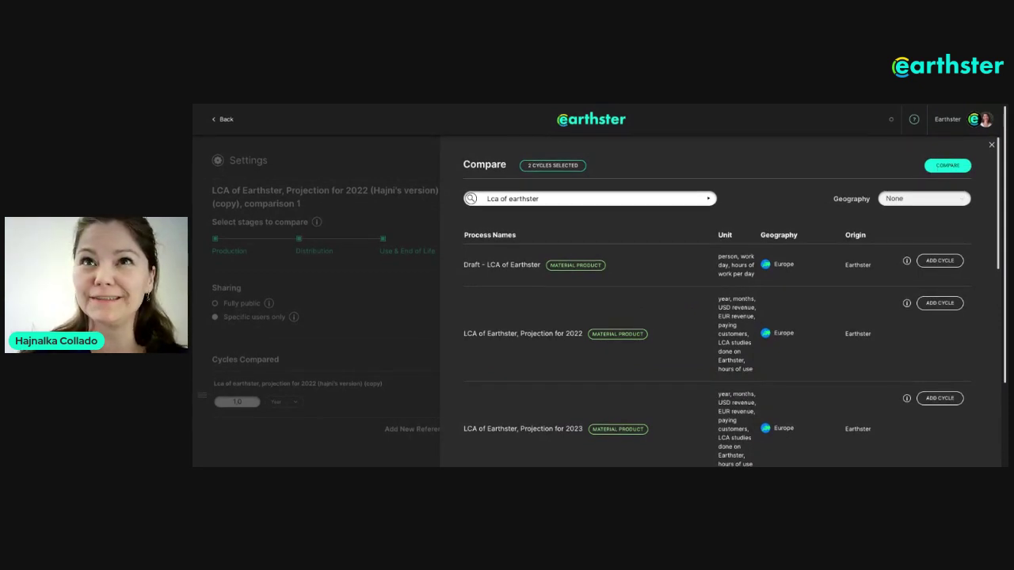
pyautogui.click(991, 145)
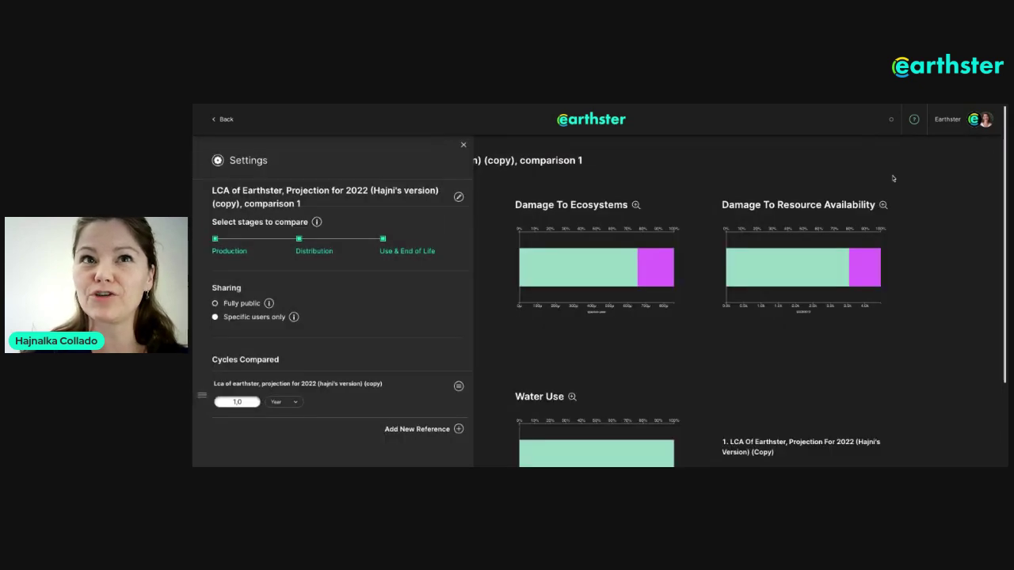
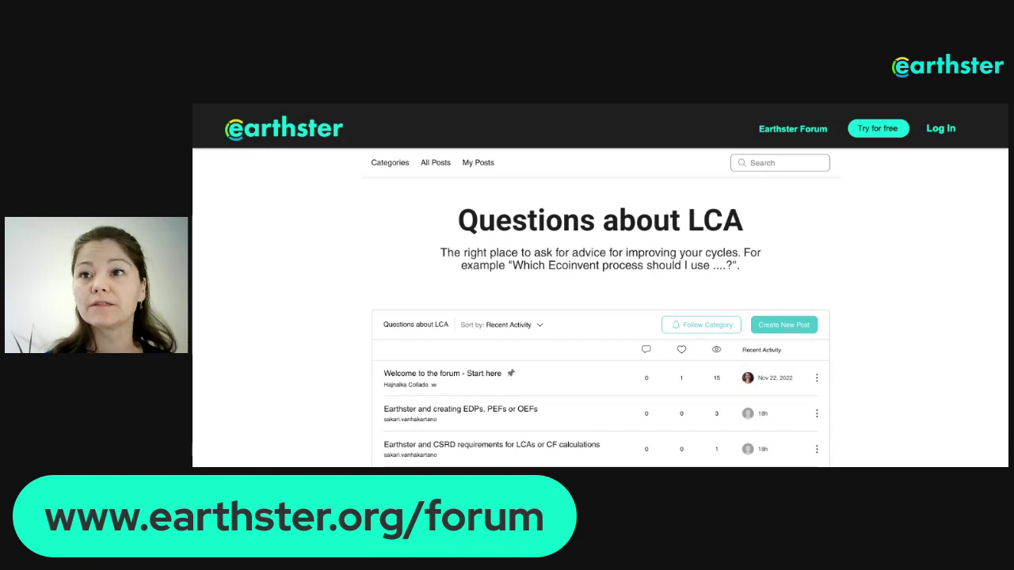
# Browse the posts in the "Questions about LCA" category of the Earthster forum
pyautogui.scroll(-2, 355, 301)
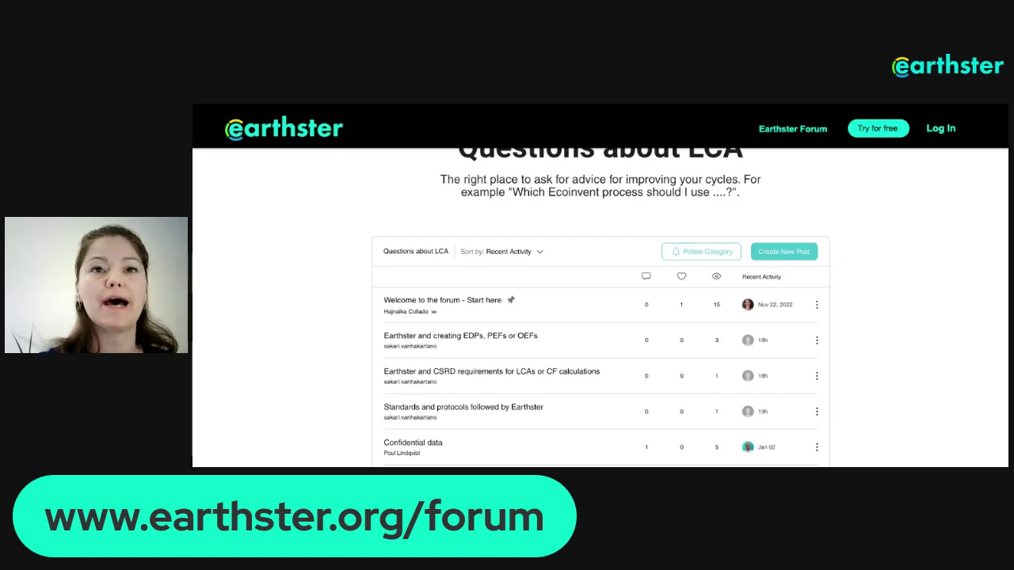
pyautogui.scroll(-5, 600, 308)
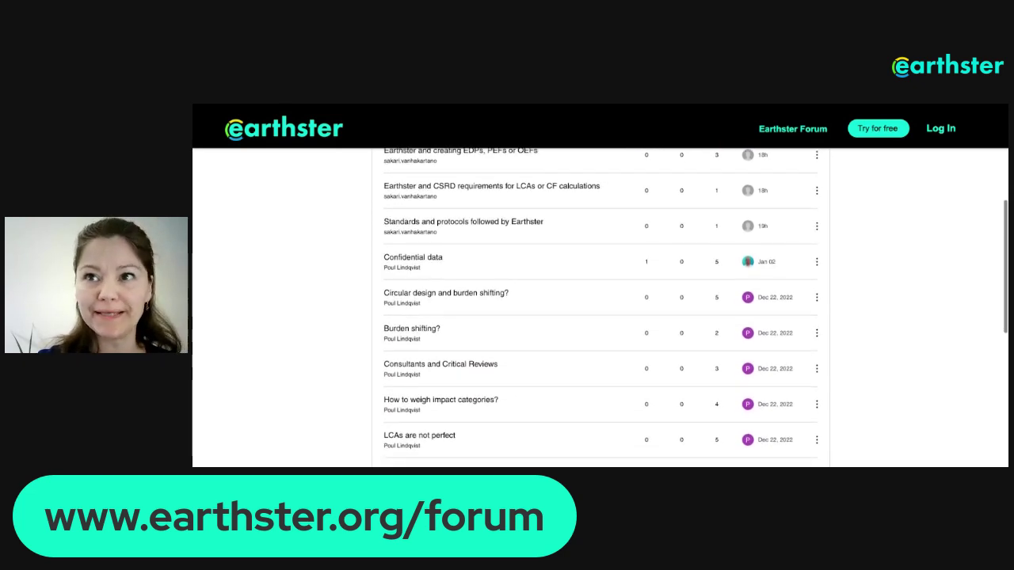
pyautogui.scroll(-3, 600, 307)
pyautogui.scroll(10, 409, 177)
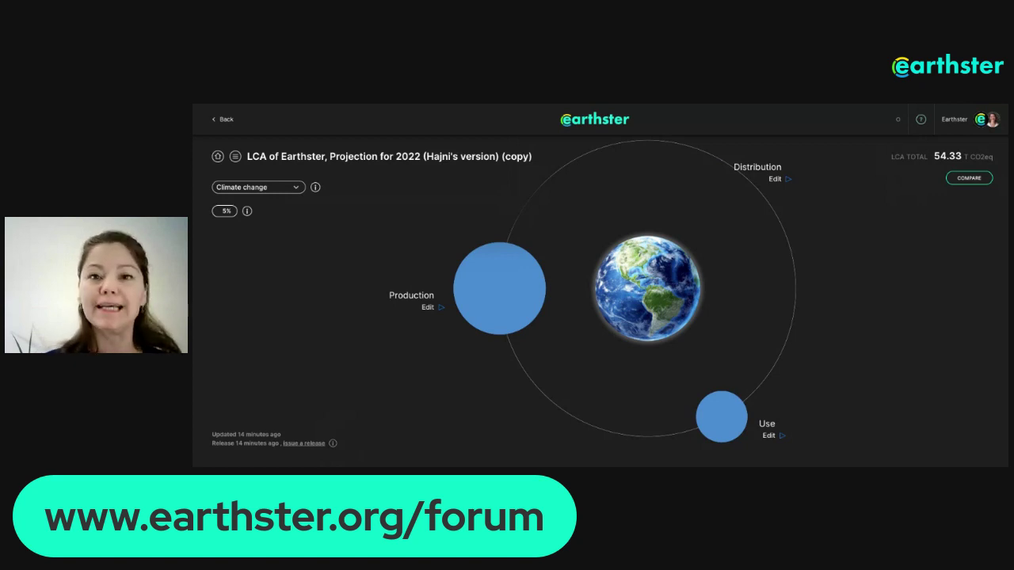
# Switch from the Earthster organization to Test Organization and open its main workspace
pyautogui.click(971, 125)
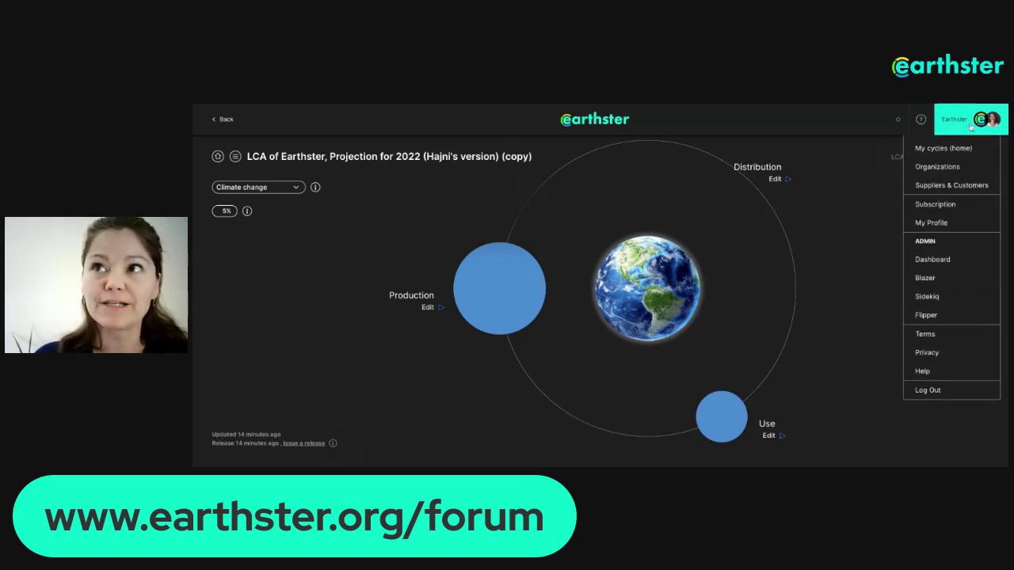
pyautogui.click(932, 168)
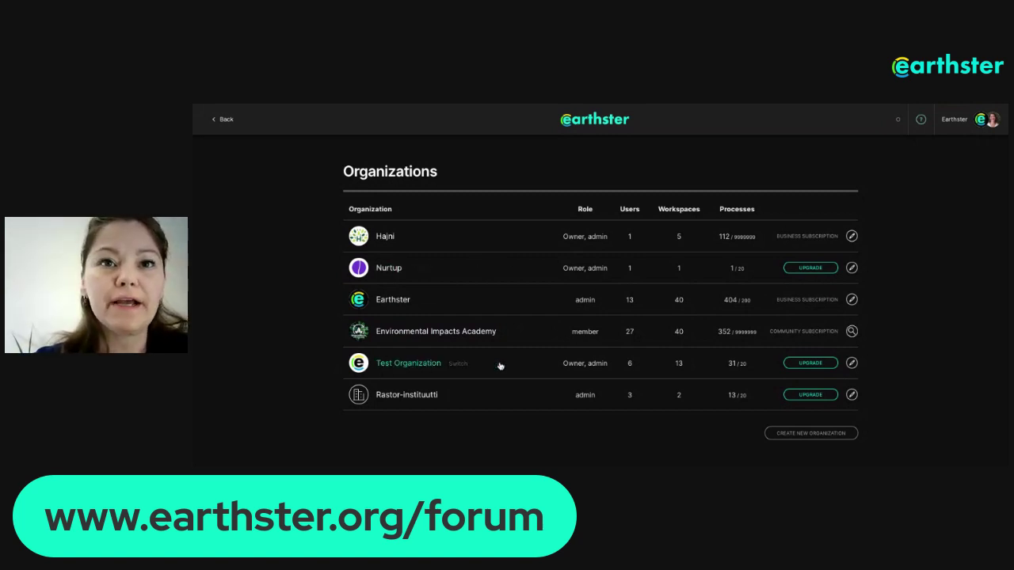
pyautogui.click(402, 364)
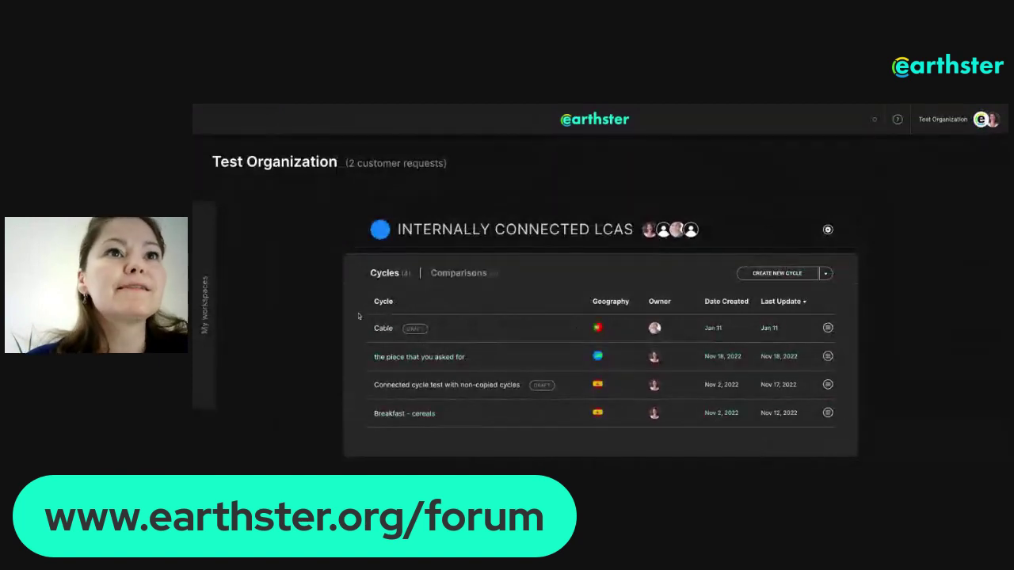
pyautogui.click(204, 304)
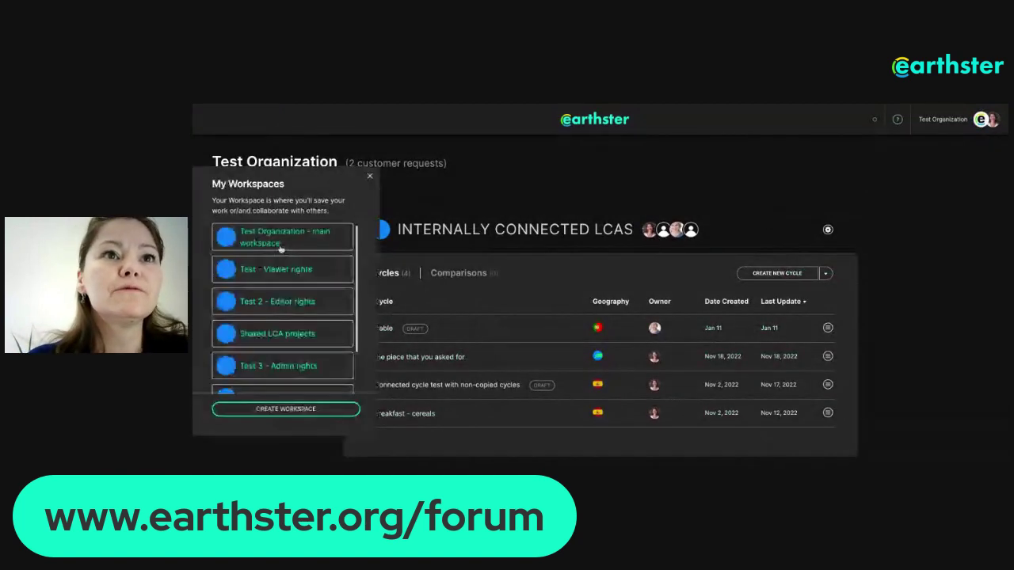
pyautogui.click(305, 294)
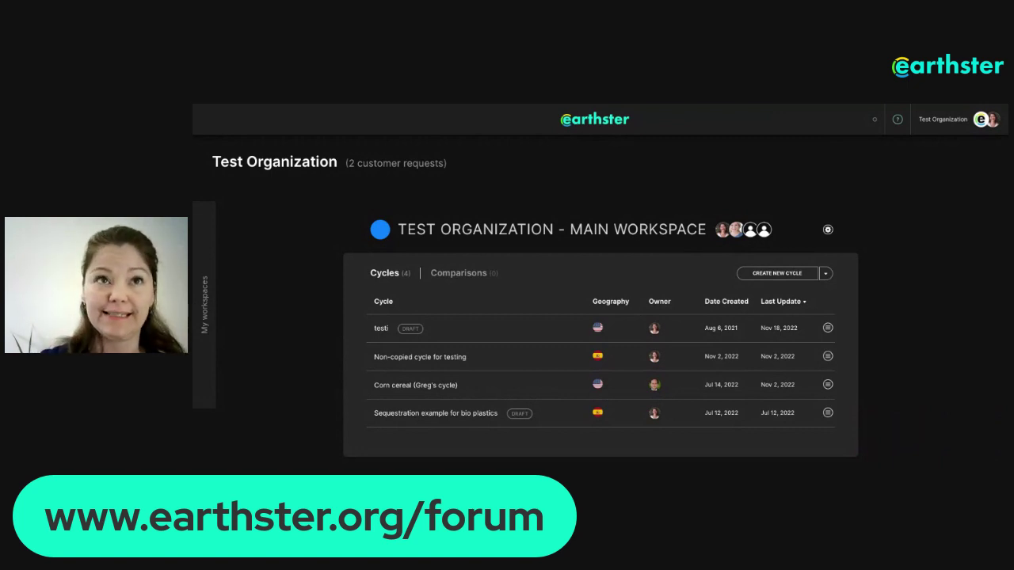
# View the list of organizations and reopen Test Organization at its "Internally connected LCAs" workspace
pyautogui.click(971, 121)
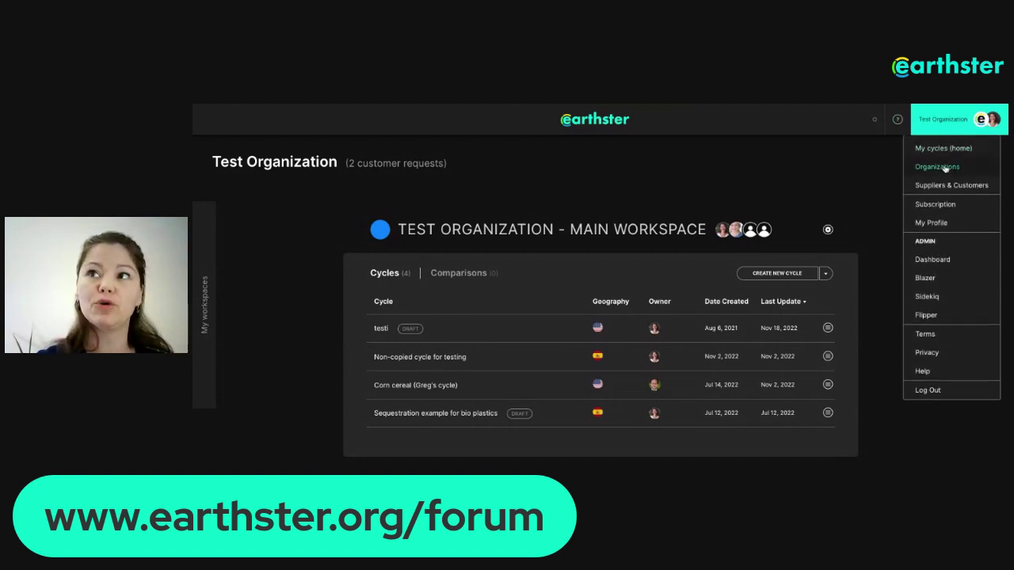
pyautogui.click(944, 167)
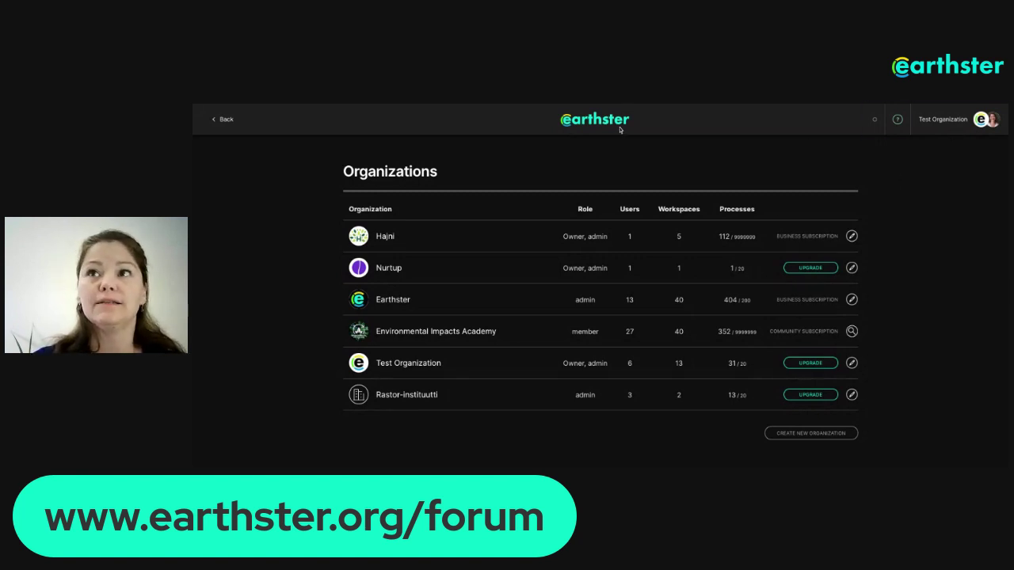
pyautogui.click(944, 121)
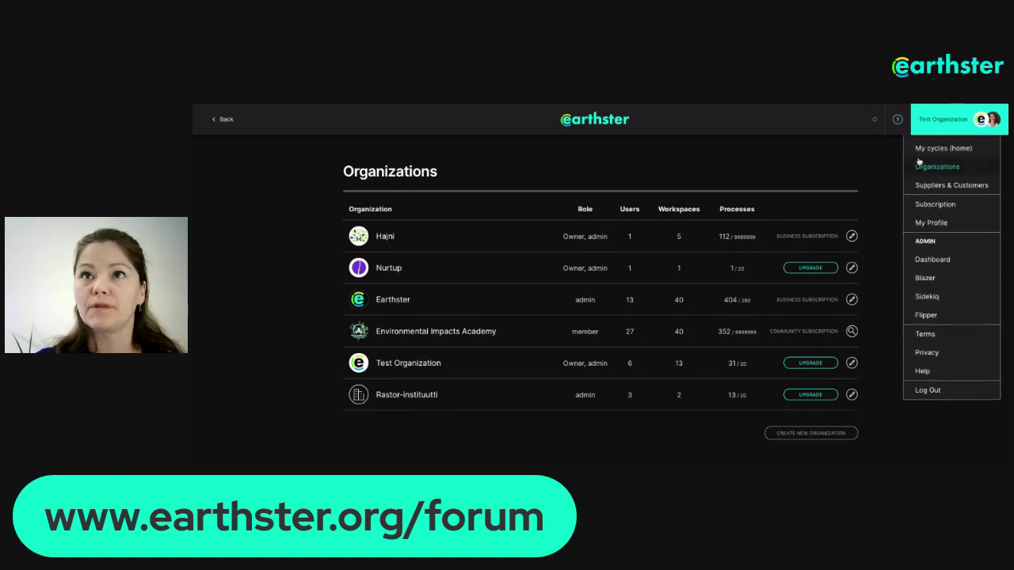
pyautogui.click(941, 166)
pyautogui.click(410, 364)
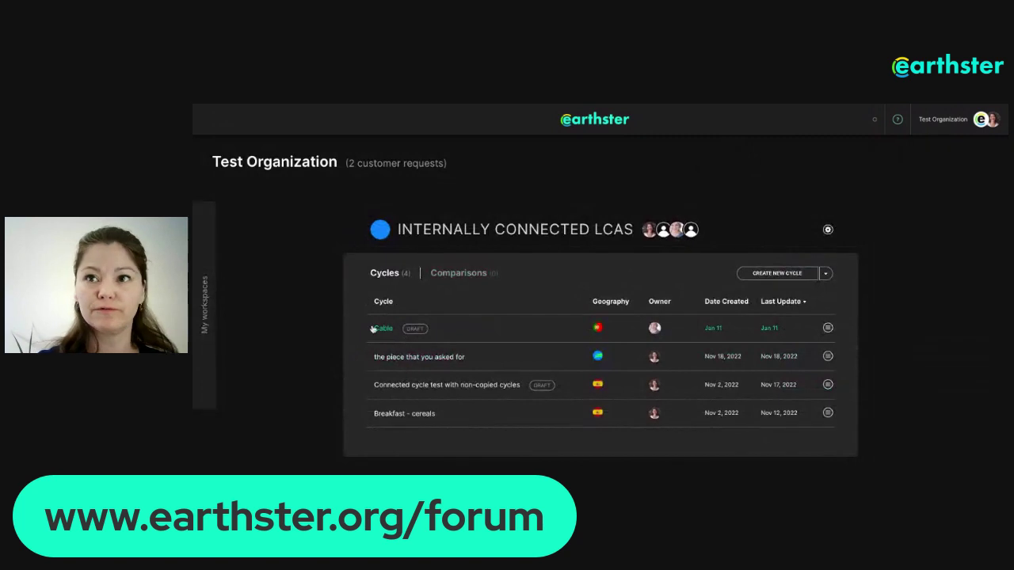
# Open the cycle "the piece that you asked for" and inspect the medium-voltage electricity process within its Production stage
pyautogui.click(407, 358)
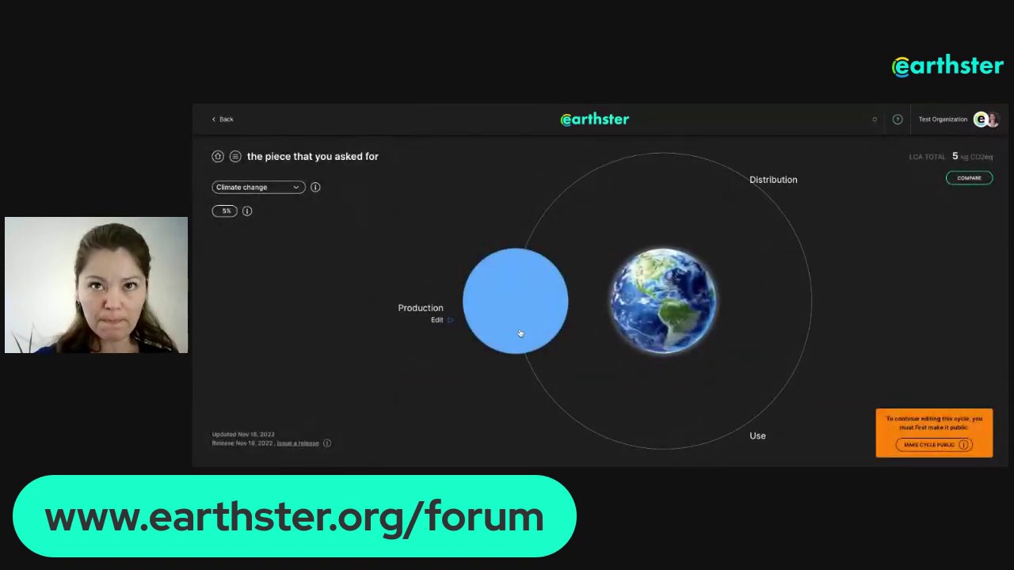
pyautogui.click(554, 324)
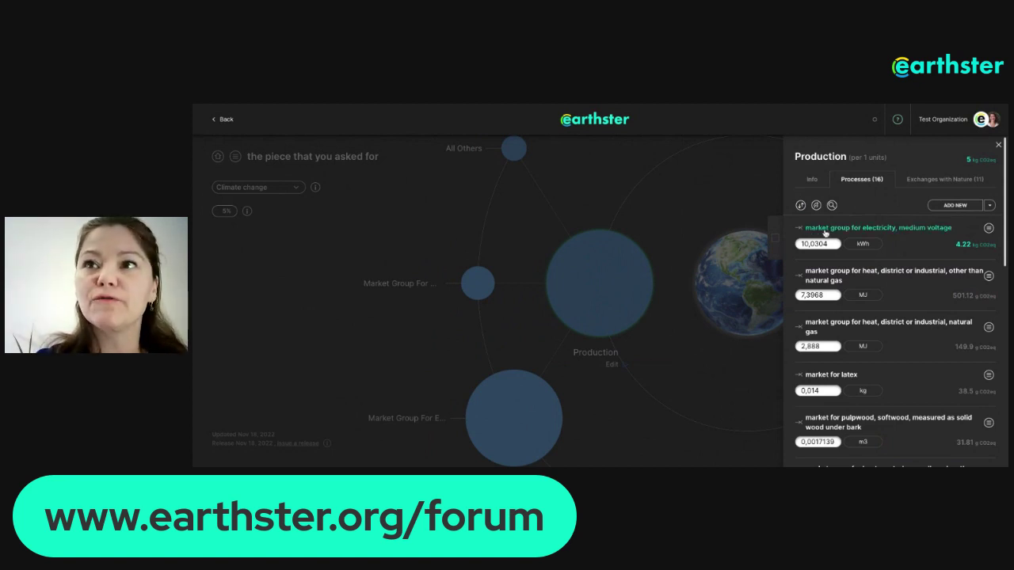
pyautogui.click(883, 230)
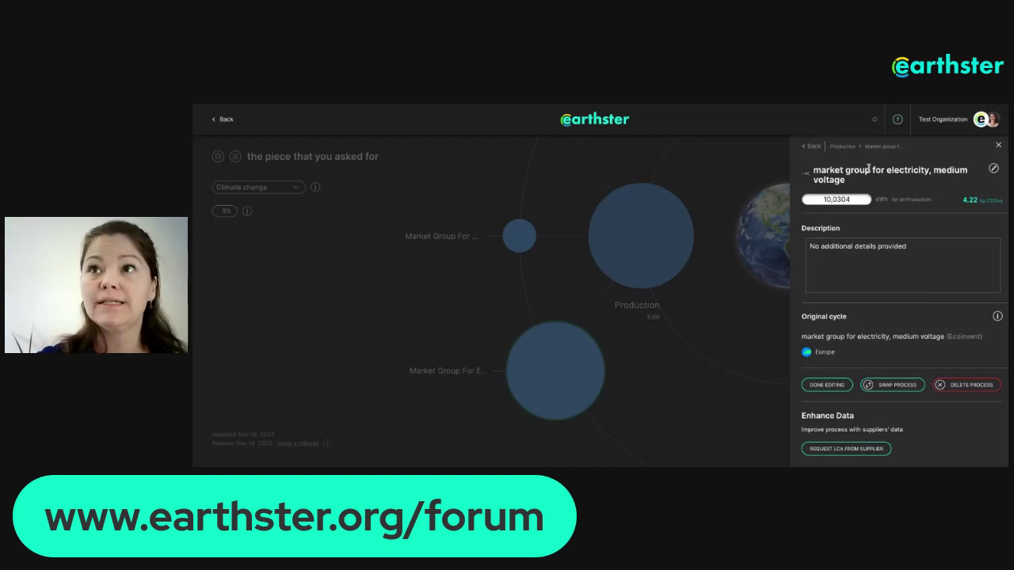
pyautogui.click(843, 147)
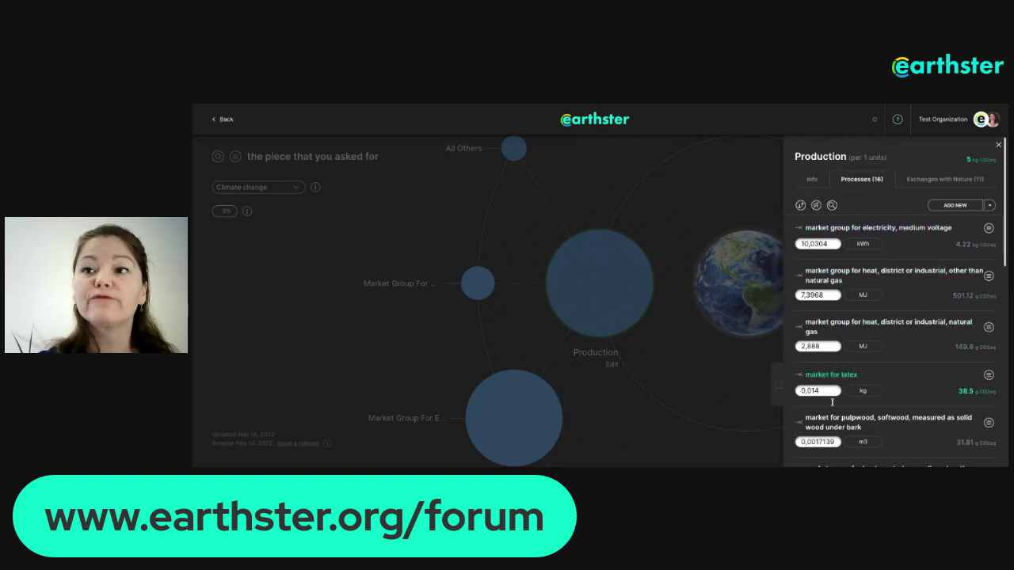
# Look through the full list of Production processes and their amounts in the cycle "the piece that you asked for"
pyautogui.scroll(-1, 833, 426)
pyautogui.scroll(-2, 833, 424)
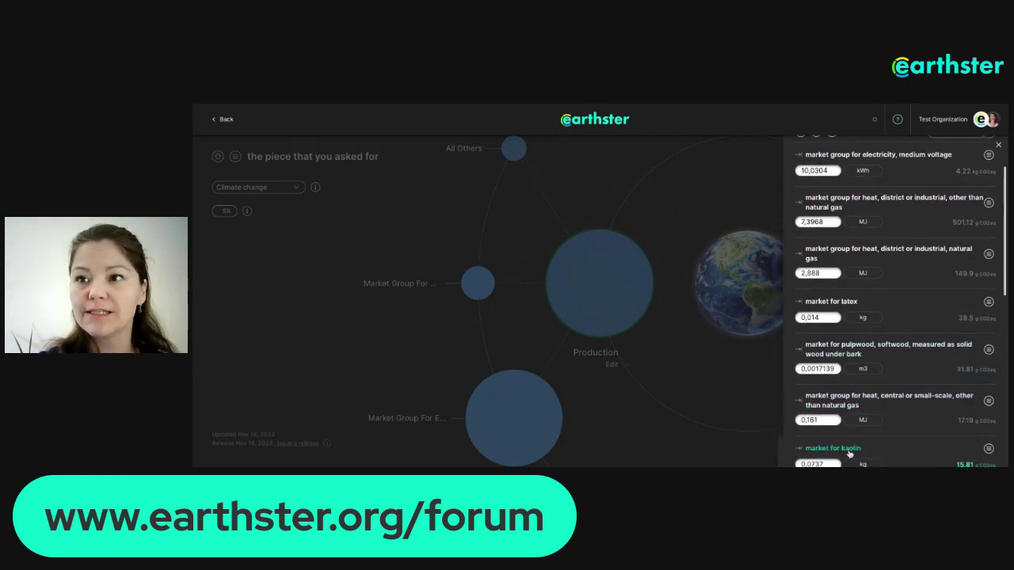
pyautogui.scroll(-2, 867, 400)
pyautogui.scroll(-4, 871, 357)
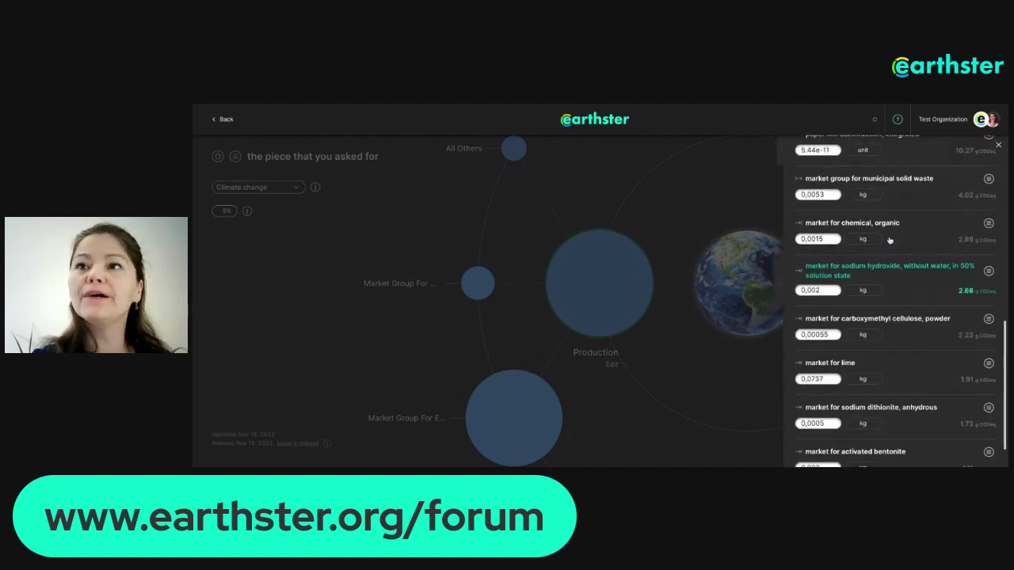
pyautogui.scroll(-2, 889, 240)
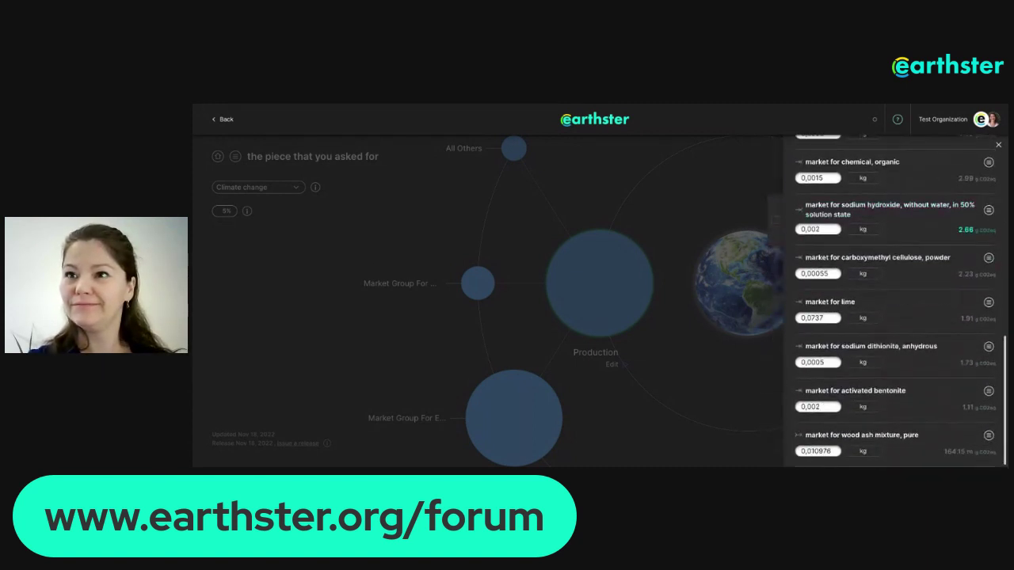
pyautogui.scroll(4, 888, 240)
pyautogui.click(889, 238)
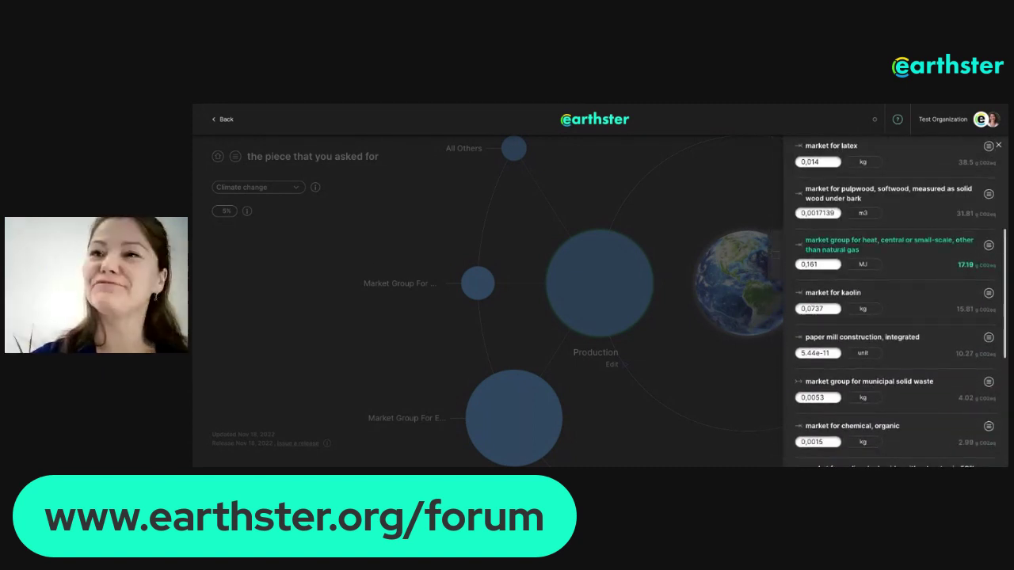
pyautogui.scroll(3, 889, 237)
pyautogui.scroll(1, 889, 238)
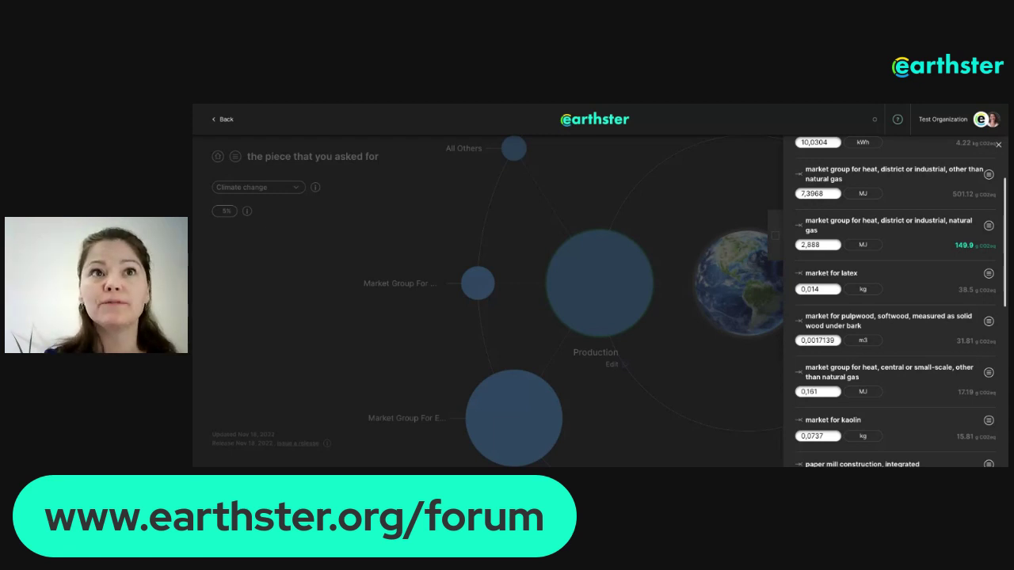
# Leave the current cycle, view the draft "Cable" cycle, and return to the workspace's cycle list
pyautogui.click(598, 125)
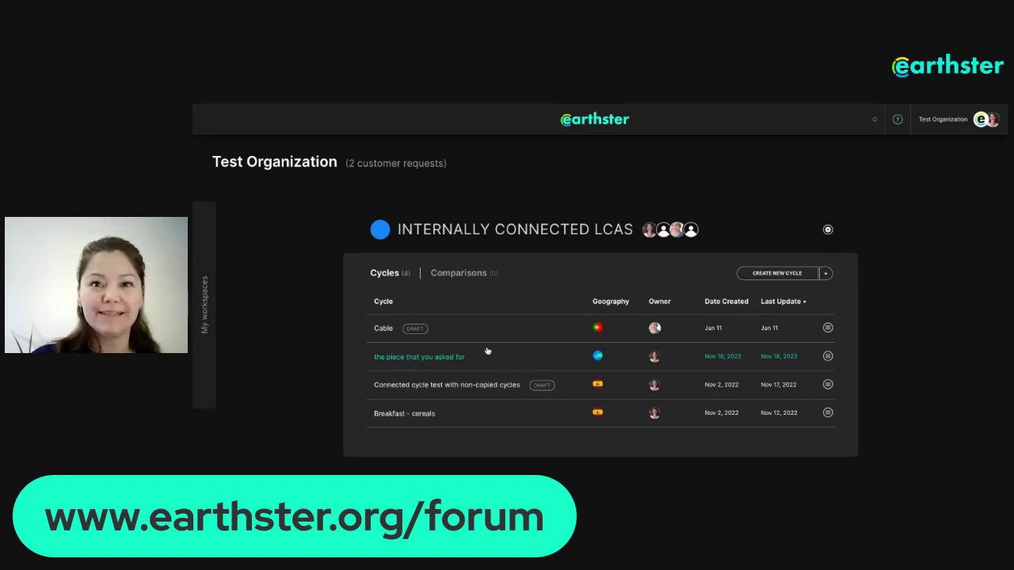
pyautogui.click(382, 328)
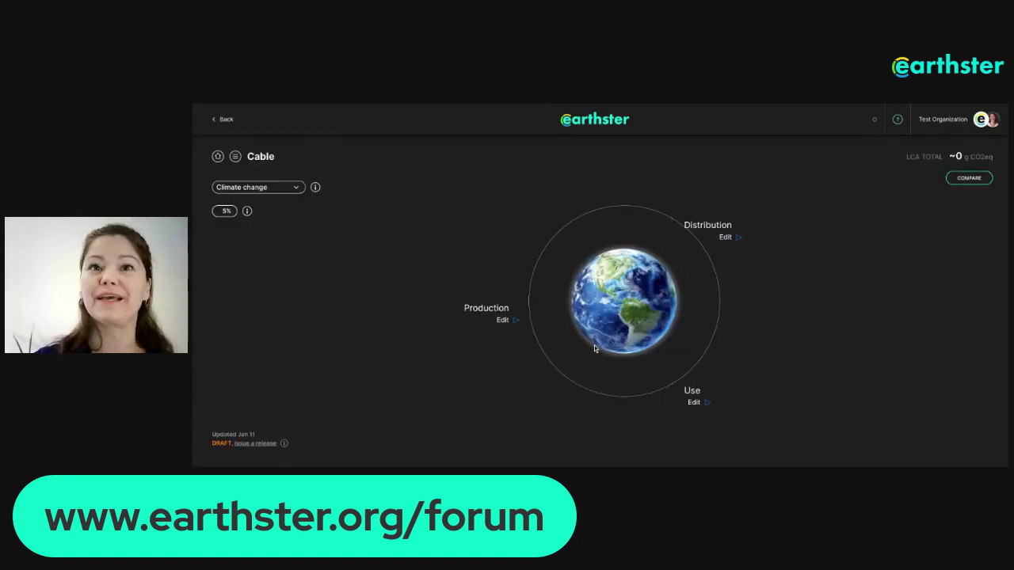
pyautogui.click(589, 123)
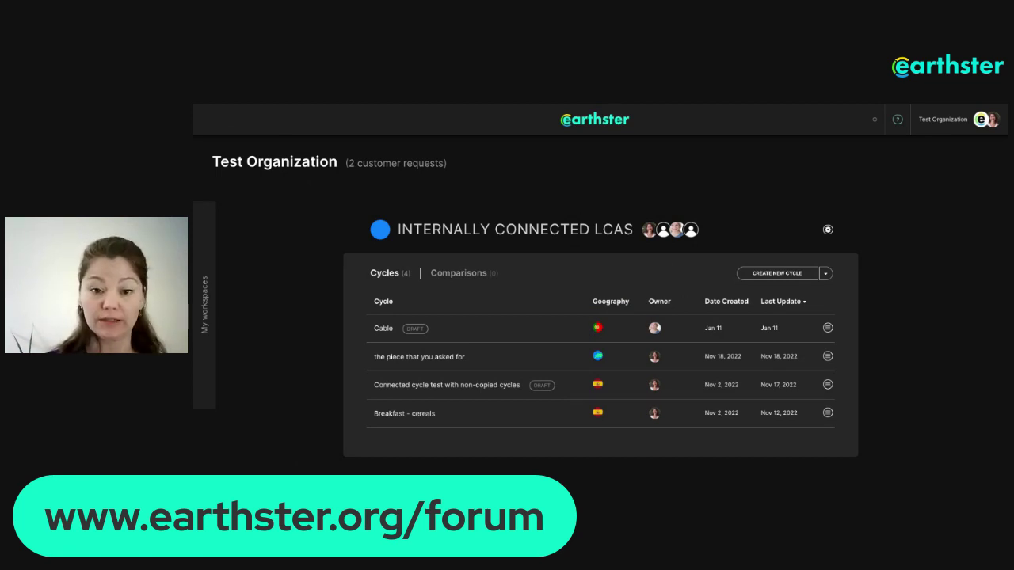
# Switch from Test Organization to the Earthster organization and open its "LCA of Earthster" workspace
pyautogui.click(966, 119)
pyautogui.click(936, 167)
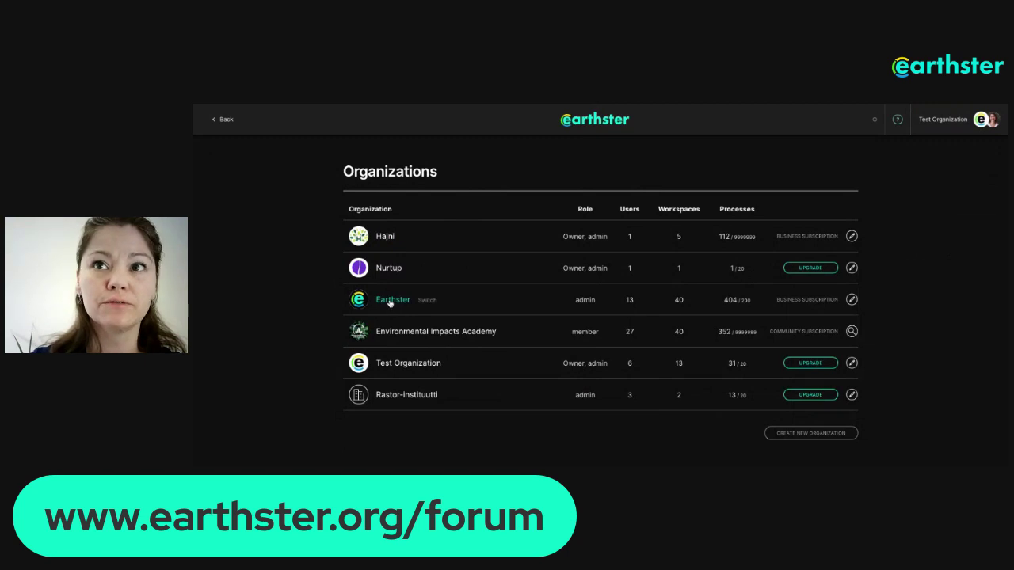
pyautogui.click(390, 301)
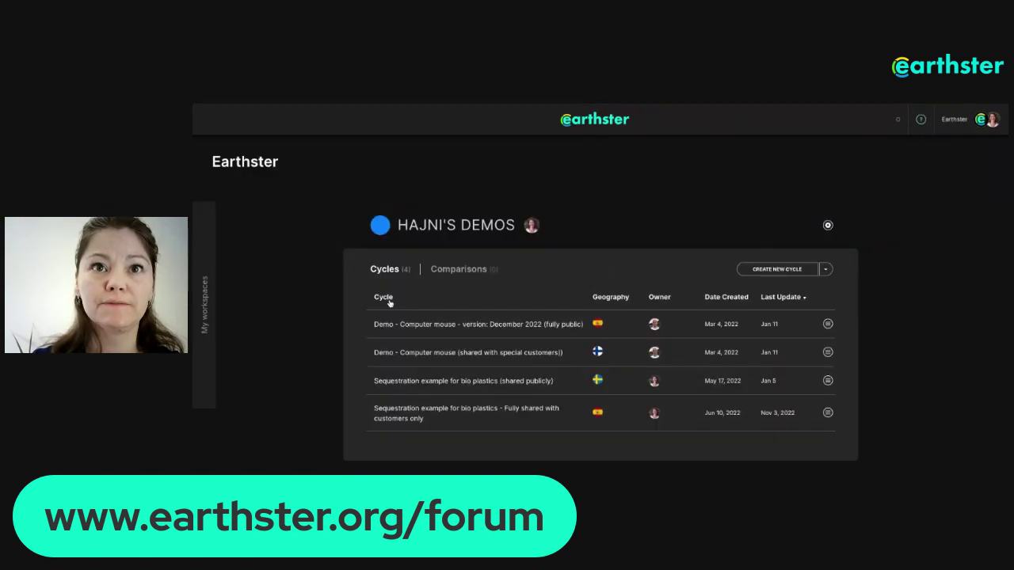
pyautogui.click(208, 267)
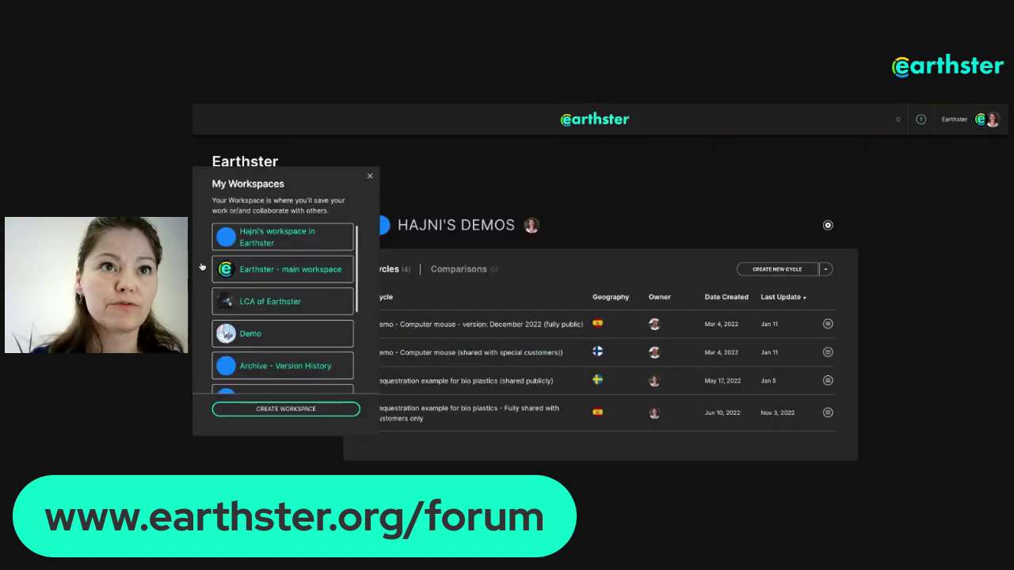
pyautogui.click(260, 302)
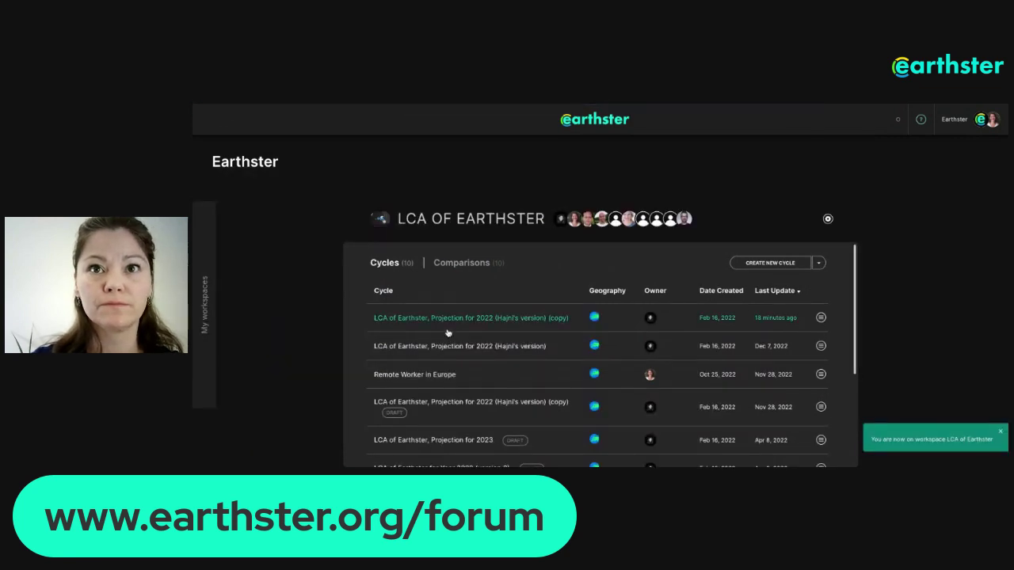
# Open the most recently updated copy of "LCA of Earthster, Projection for 2022" and display its cycle sharing settings
pyautogui.click(437, 320)
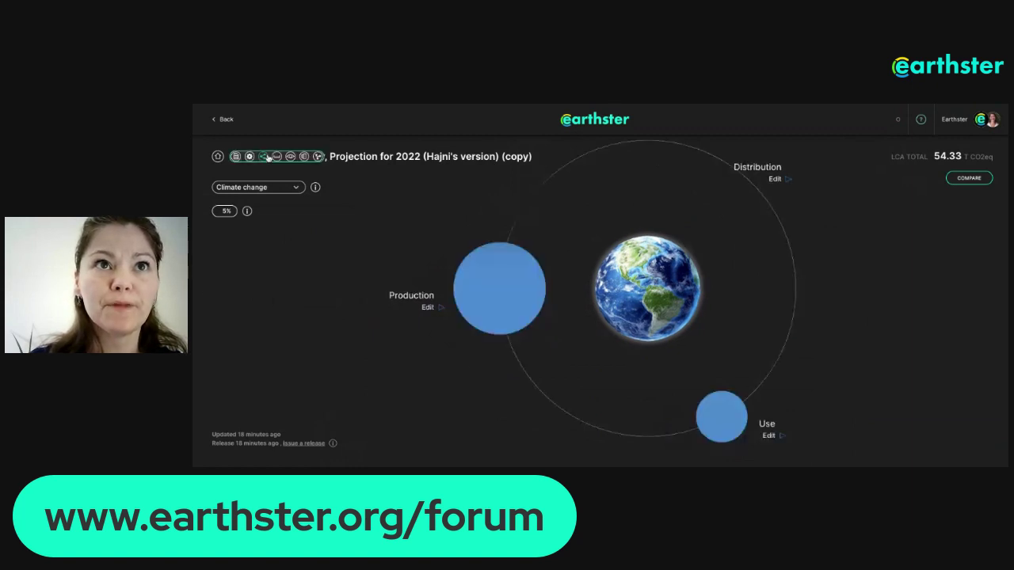
pyautogui.click(264, 157)
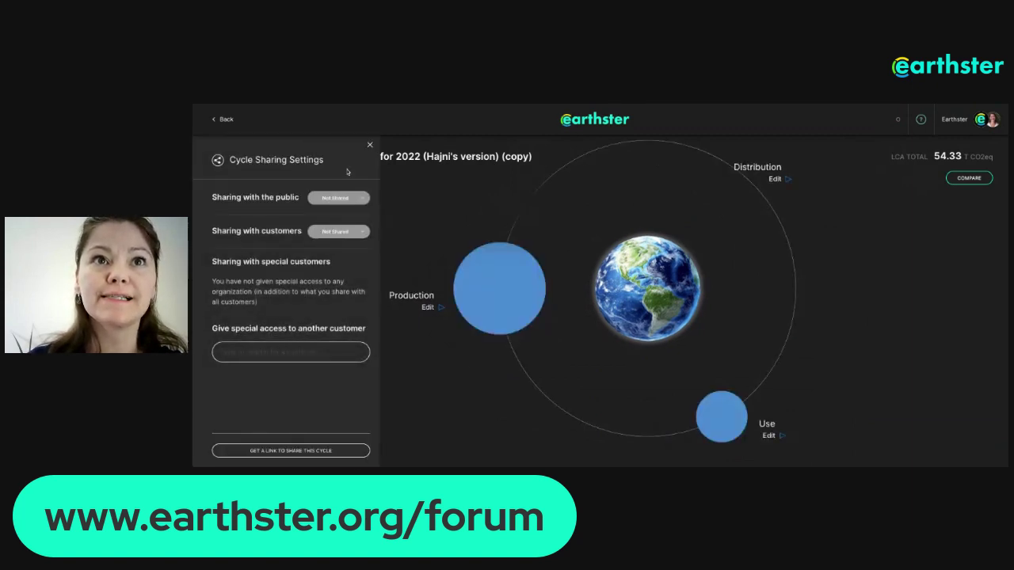